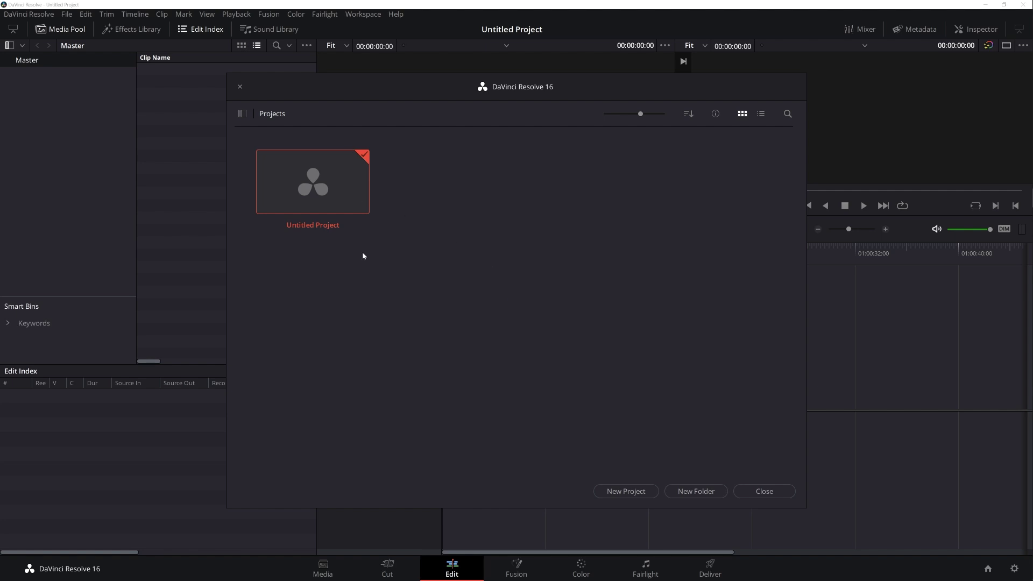
Create a new project named 'Resolve PluralEyes Tutorial'.
{"action": "left_click", "coordinate": [624, 491]}
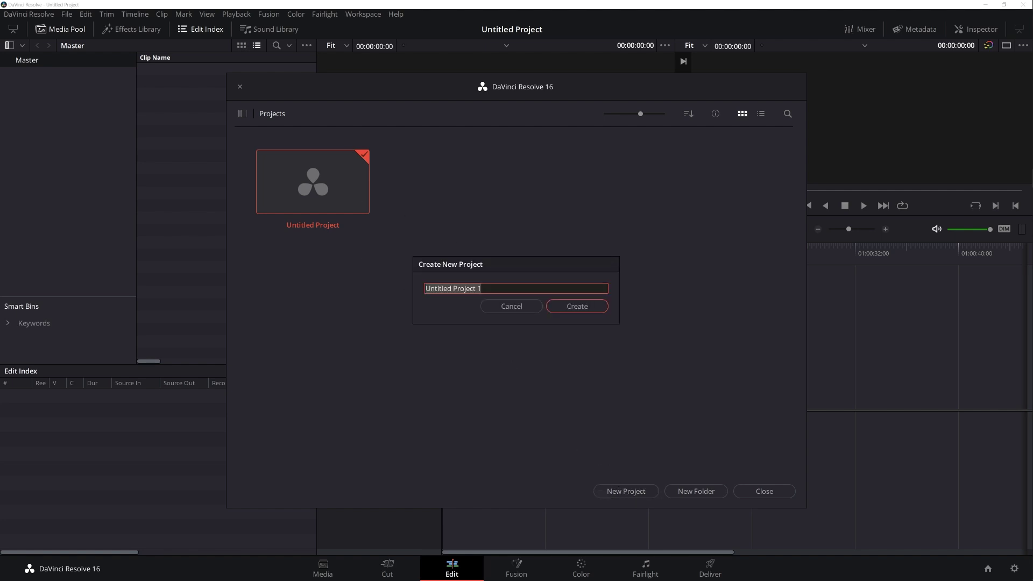
{"action": "type", "text": "Reso"}
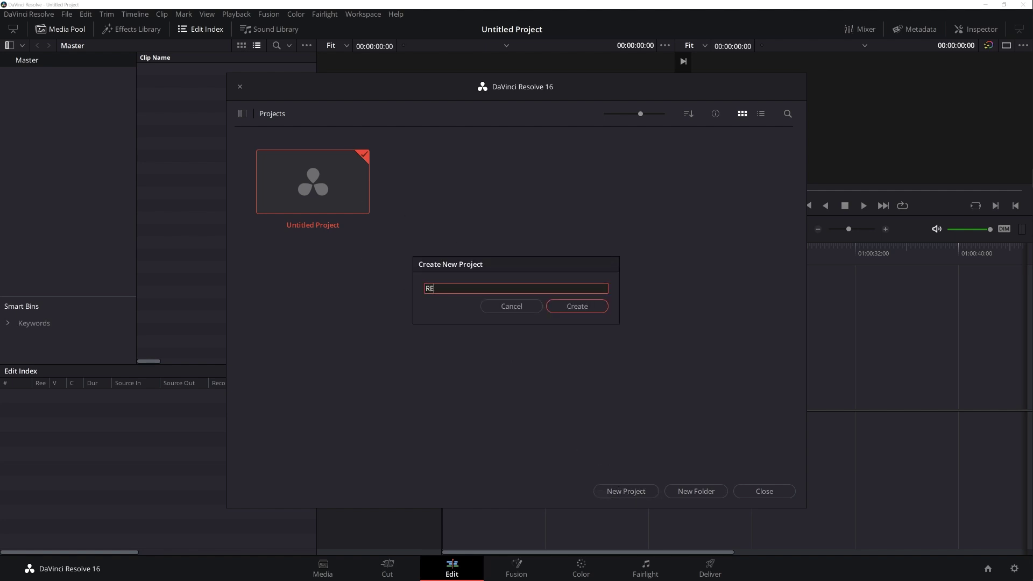
{"action": "type", "text": "lve T"}
{"action": "key", "text": "BackSpace"}
{"action": "type", "text": "PluralEyes Tutorial"}
{"action": "key", "text": "Return"}
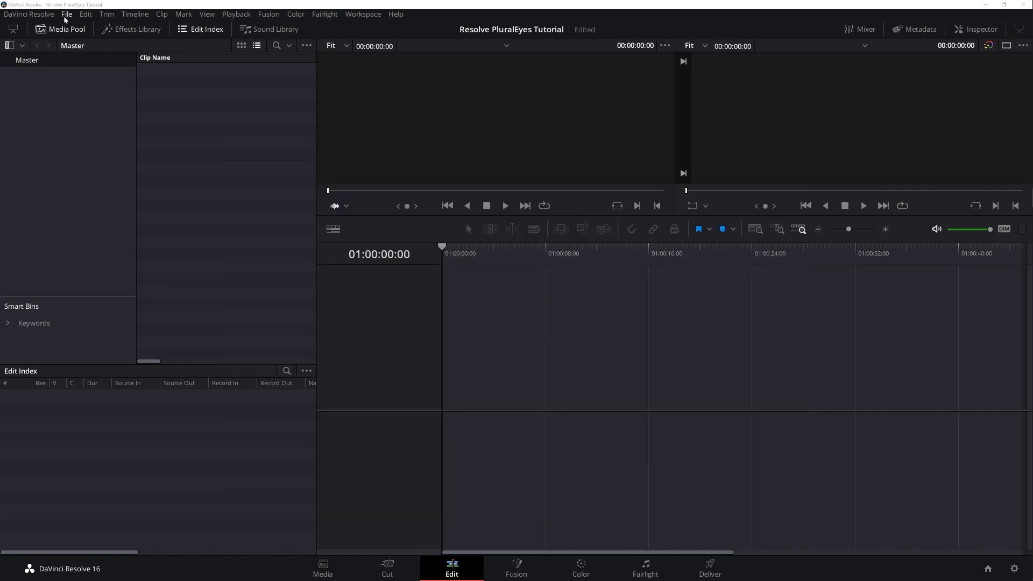
Import ZOOM0067.WAV, P1011005.mp4, 07242020_175702 at 24.mp4 and 00013 at 24.mp4 into the media pool.
{"action": "left_click", "coordinate": [64, 17]}
{"action": "mouse_move", "coordinate": [93, 116]}
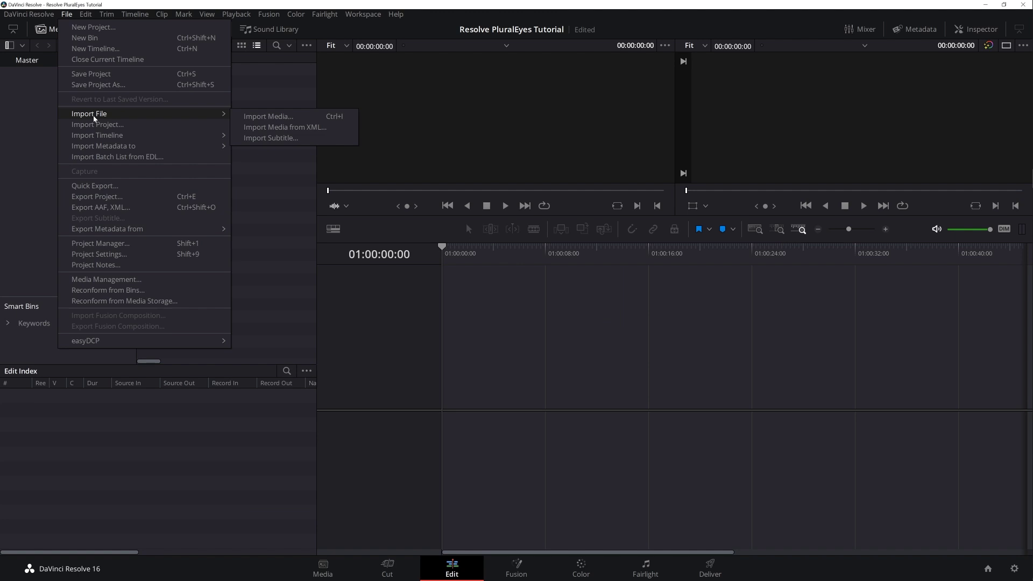
{"action": "left_click", "coordinate": [248, 120]}
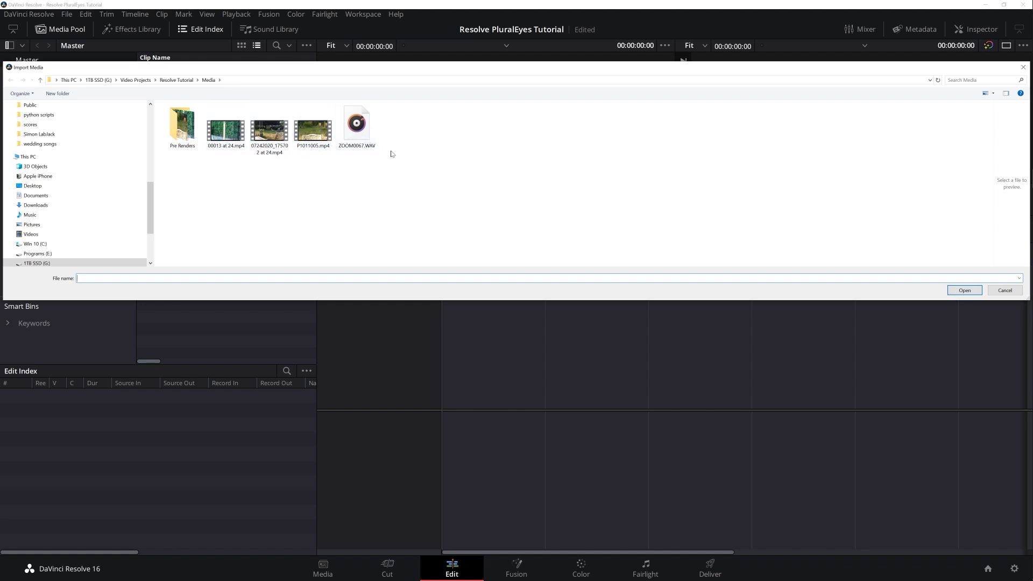
{"action": "left_click_drag", "start_coordinate": [388, 156], "coordinate": [222, 110]}
{"action": "left_click", "coordinate": [960, 291]}
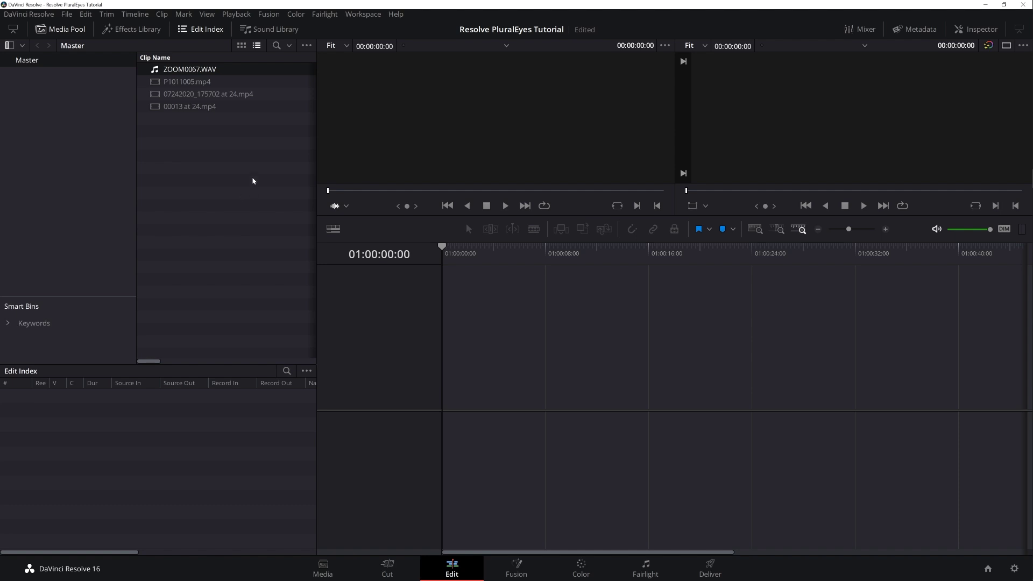
{"action": "left_click", "coordinate": [253, 178]}
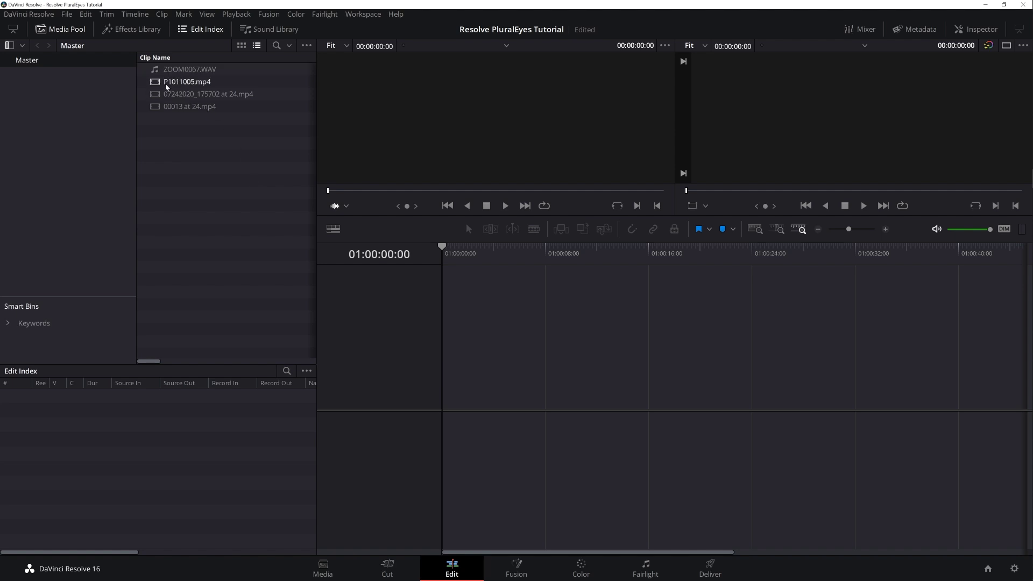
Stack 00013 at 24.mp4, 07242020_175702 at 24.mp4 and P1011005.mp4 on V1–V3, with ZOOM0067.WAV on A4.
{"action": "left_click_drag", "start_coordinate": [166, 105], "coordinate": [445, 399]}
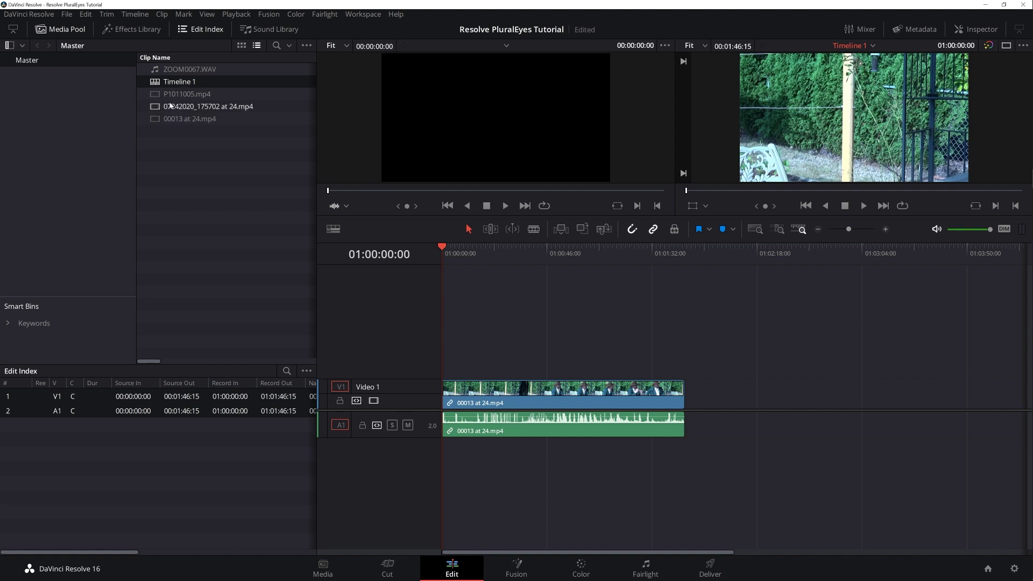
{"action": "left_click_drag", "start_coordinate": [173, 106], "coordinate": [445, 363]}
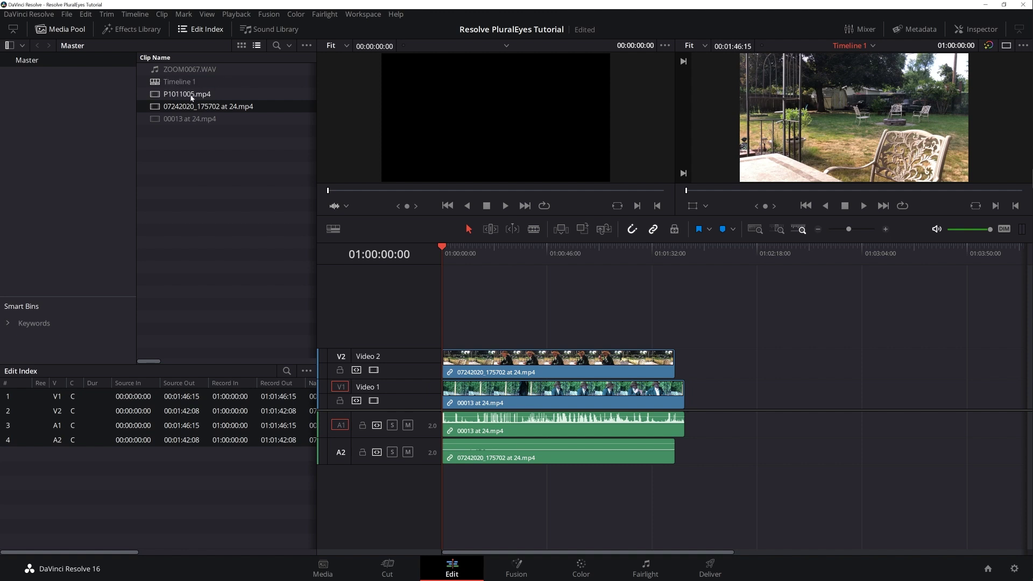
{"action": "left_click_drag", "start_coordinate": [192, 96], "coordinate": [442, 336]}
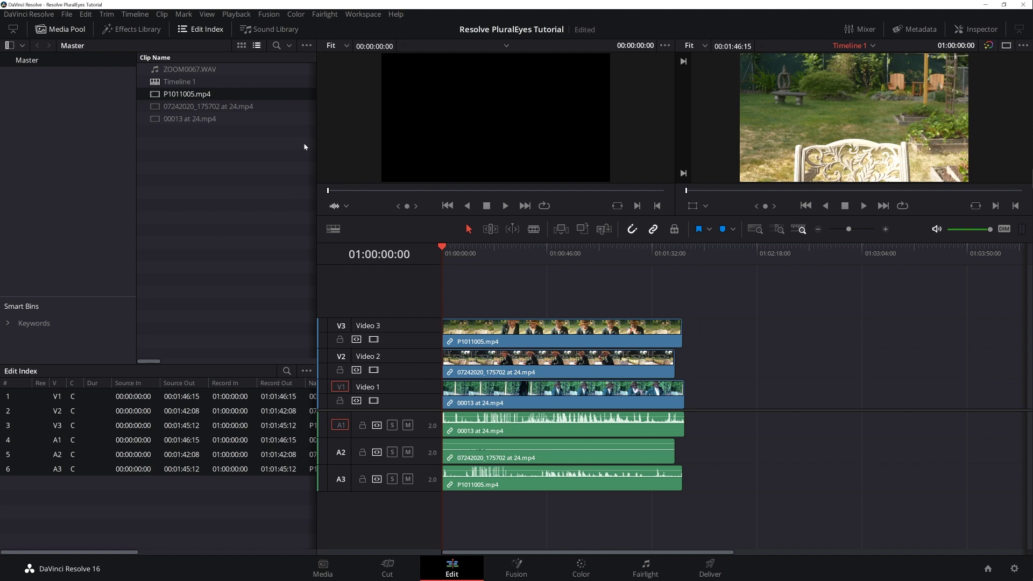
{"action": "left_click_drag", "start_coordinate": [189, 69], "coordinate": [458, 508]}
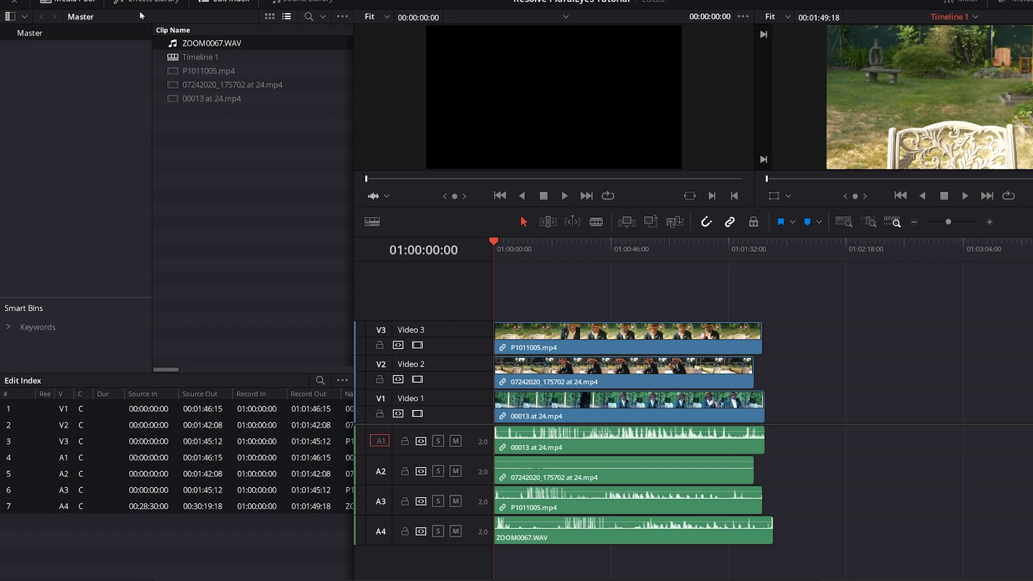
Export Timeline 1 as FCP 7 XML V5 named 'Resolve PluralEyes Tutorial'.
{"action": "left_click", "coordinate": [73, 1]}
{"action": "mouse_move", "coordinate": [109, 213]}
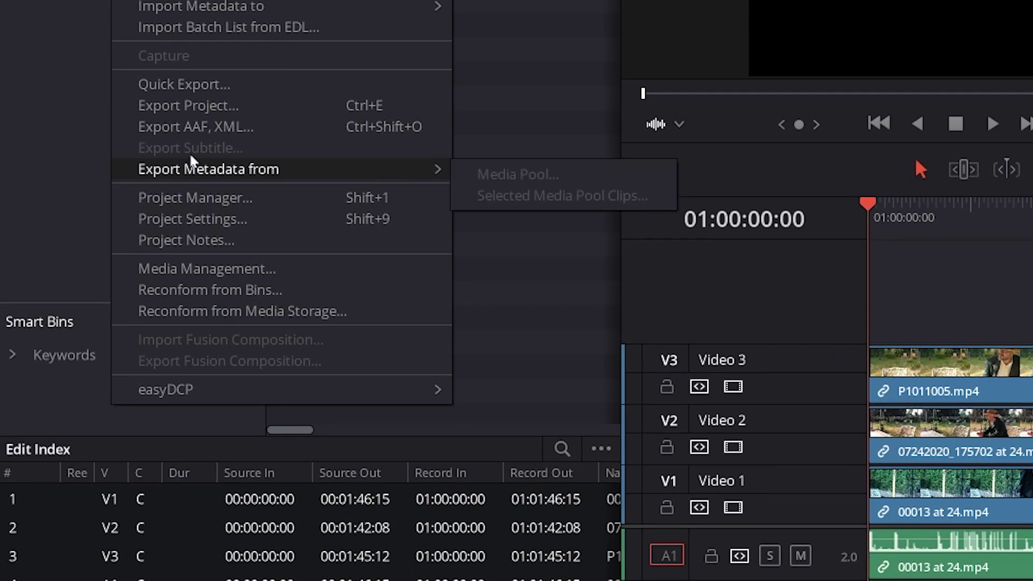
{"action": "left_click", "coordinate": [195, 127]}
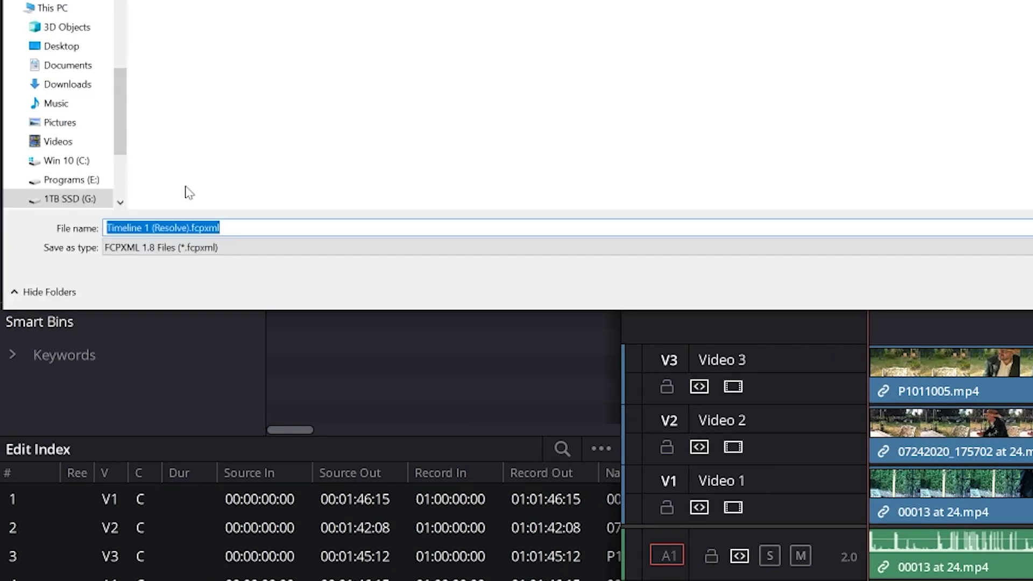
{"action": "left_click", "coordinate": [211, 248]}
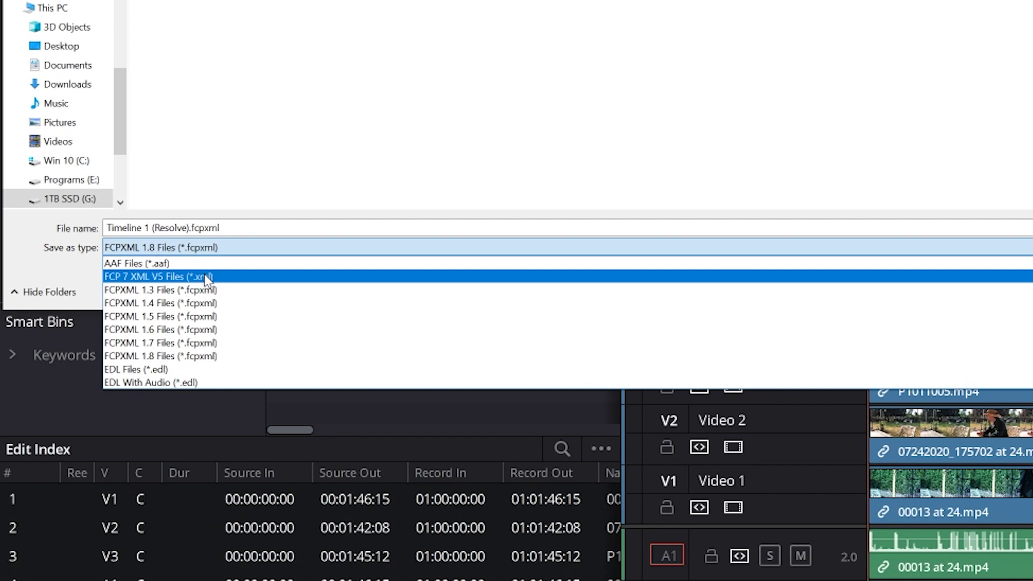
{"action": "left_click", "coordinate": [205, 278]}
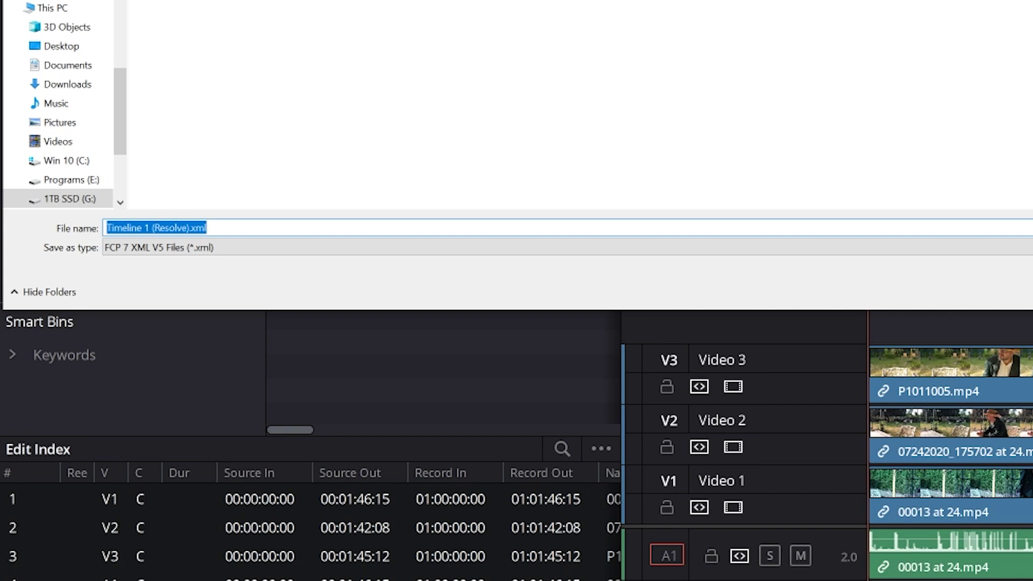
{"action": "type", "text": "P"}
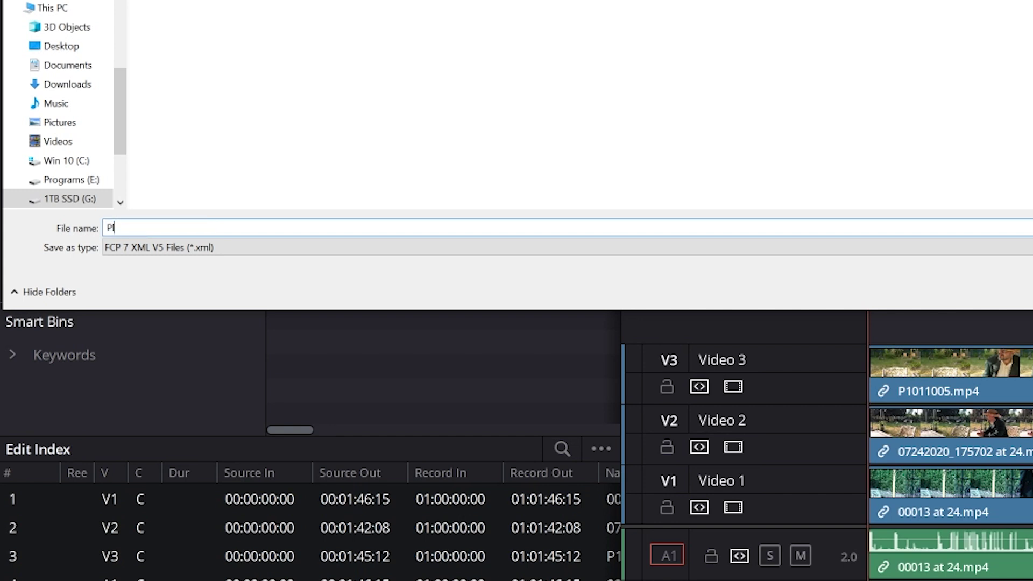
{"action": "type", "text": "lural"}
{"action": "key", "text": "BackSpace"}
{"action": "key", "text": "BackSpace"}
{"action": "key", "text": "BackSpace"}
{"action": "key", "text": "BackSpace"}
{"action": "key", "text": "BackSpace"}
{"action": "key", "text": "BackSpace"}
{"action": "type", "text": "Resolve Plurual"}
{"action": "key", "text": "BackSpace"}
{"action": "key", "text": "BackSpace"}
{"action": "key", "text": "BackSpace"}
{"action": "type", "text": "a"}
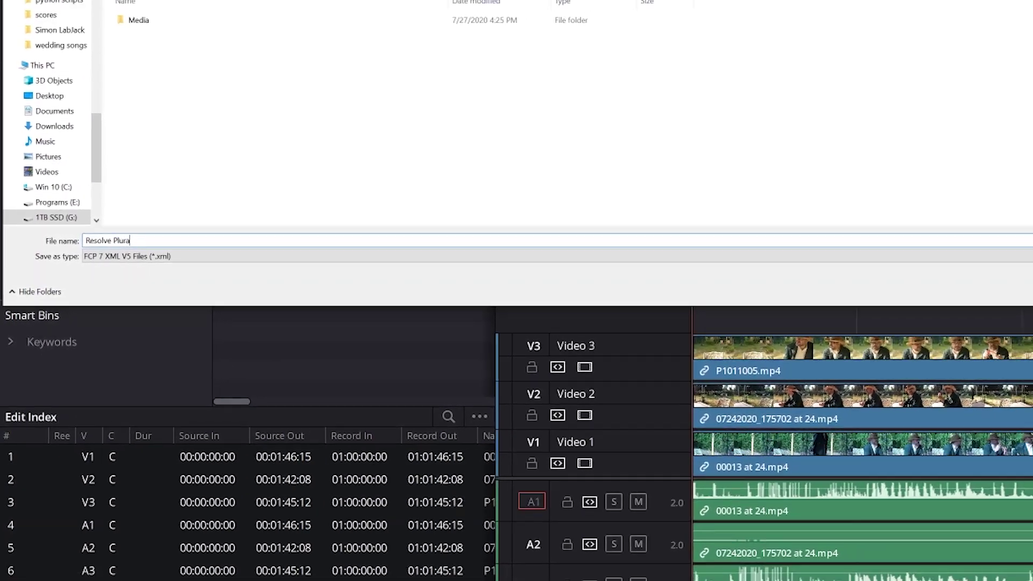
{"action": "type", "text": "lEyes T"}
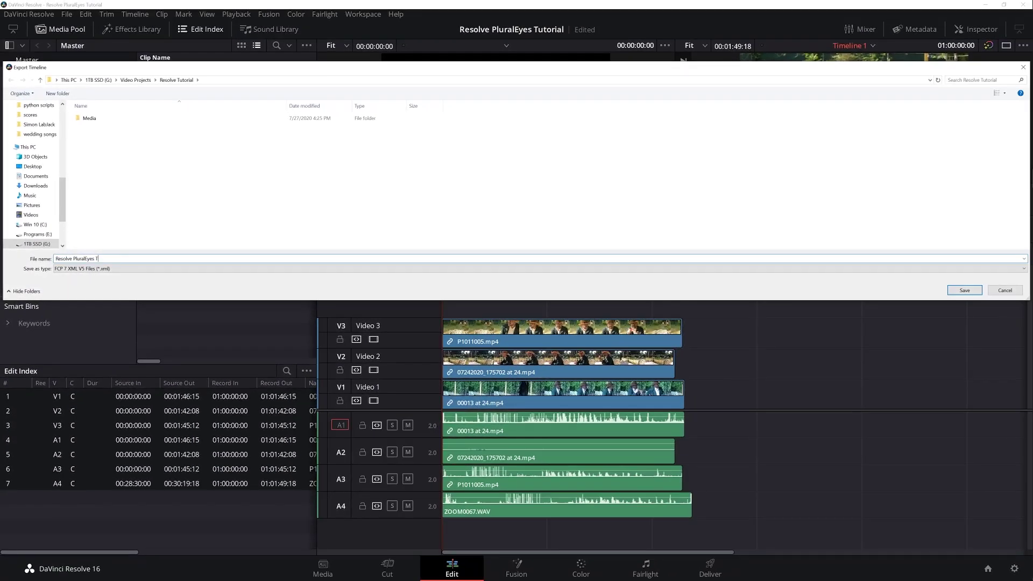
{"action": "type", "text": "utorial"}
{"action": "key", "text": "Return"}
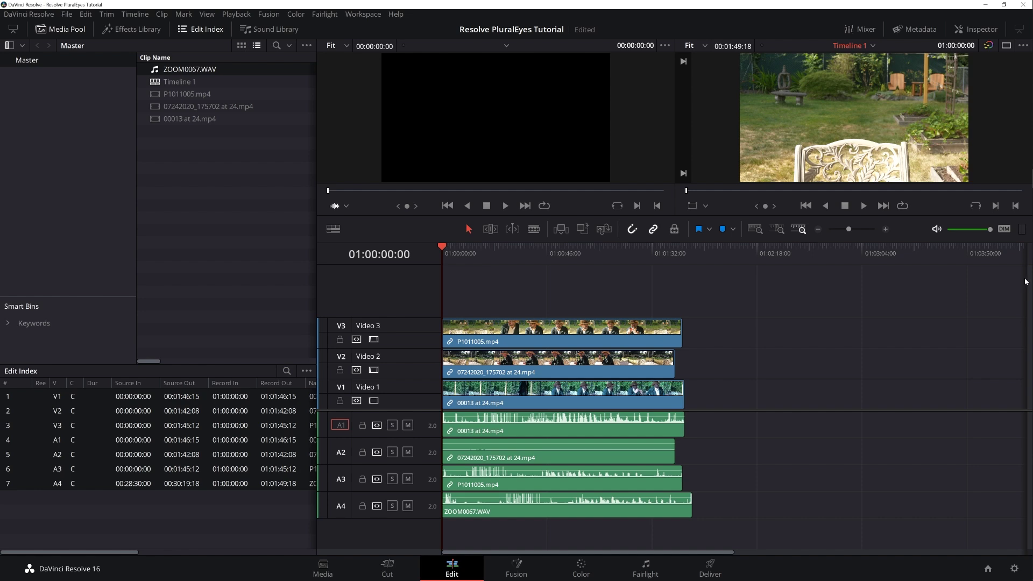
In PluralEyes 4, open Resolve PluralEyes Tutorial.xml to load Camera 1–3 and Audio Recorder 1.
{"action": "mouse_move", "coordinate": [1026, 161]}
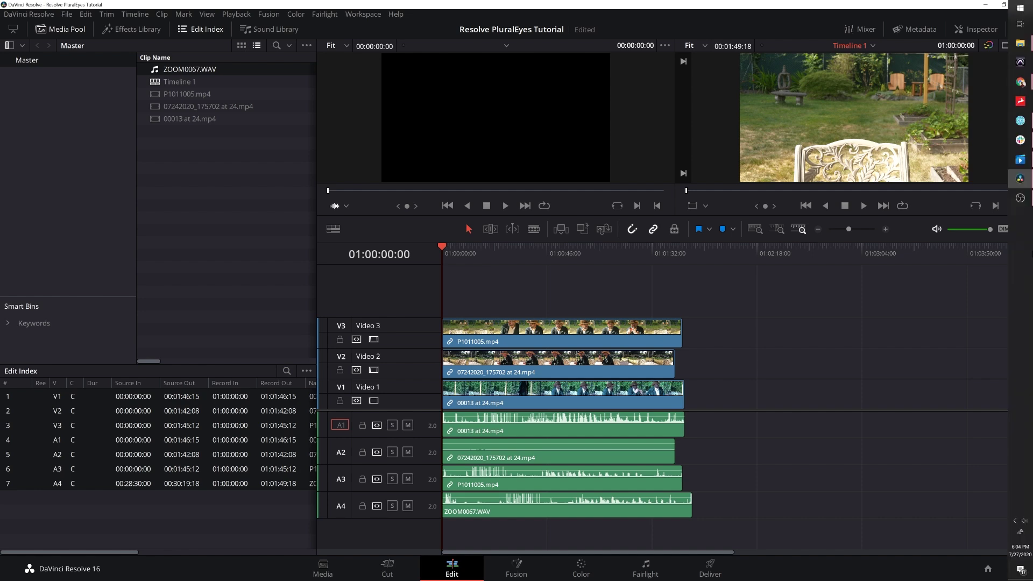
{"action": "left_click", "coordinate": [1021, 122]}
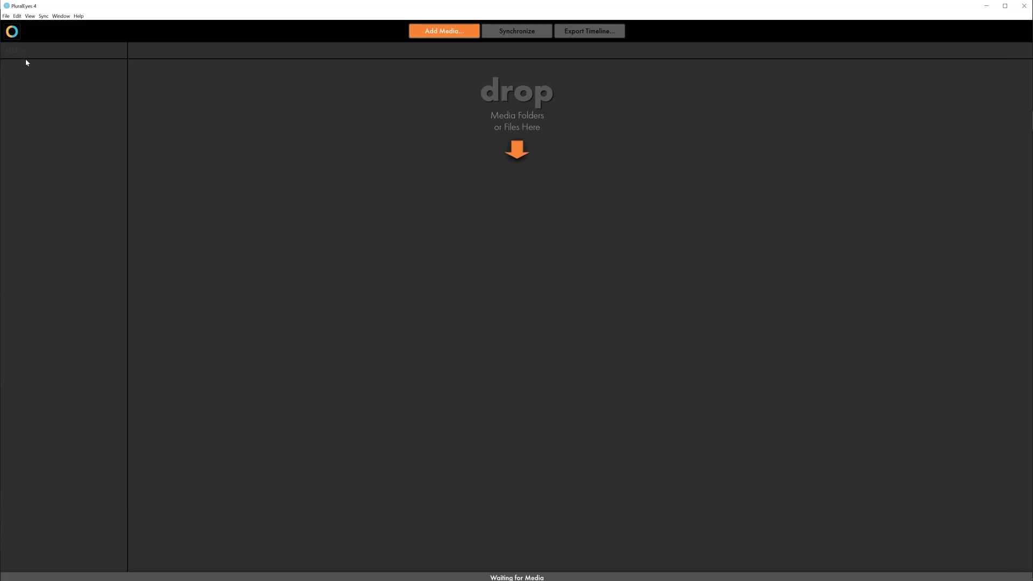
{"action": "left_click", "coordinate": [6, 16]}
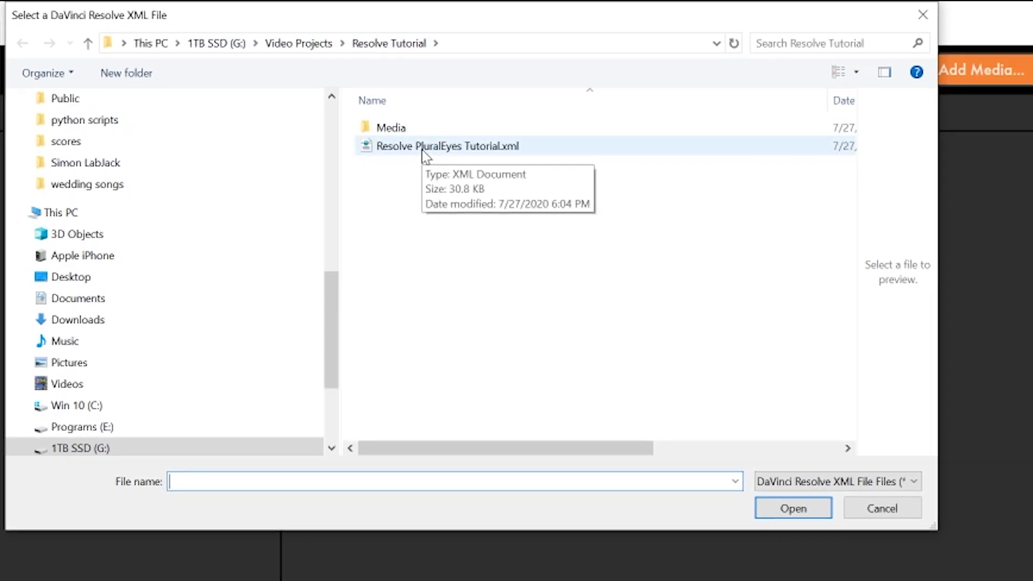
{"action": "double_click", "coordinate": [423, 153]}
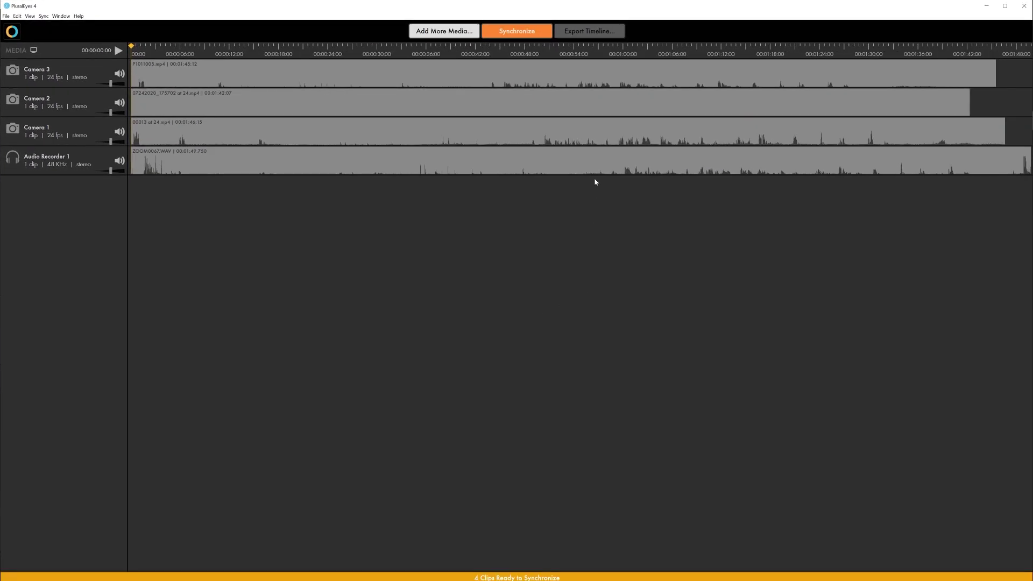
Synchronize the four clips by audio (4/4 synchronized), then select Camera 3 for preview.
{"action": "left_click", "coordinate": [517, 30]}
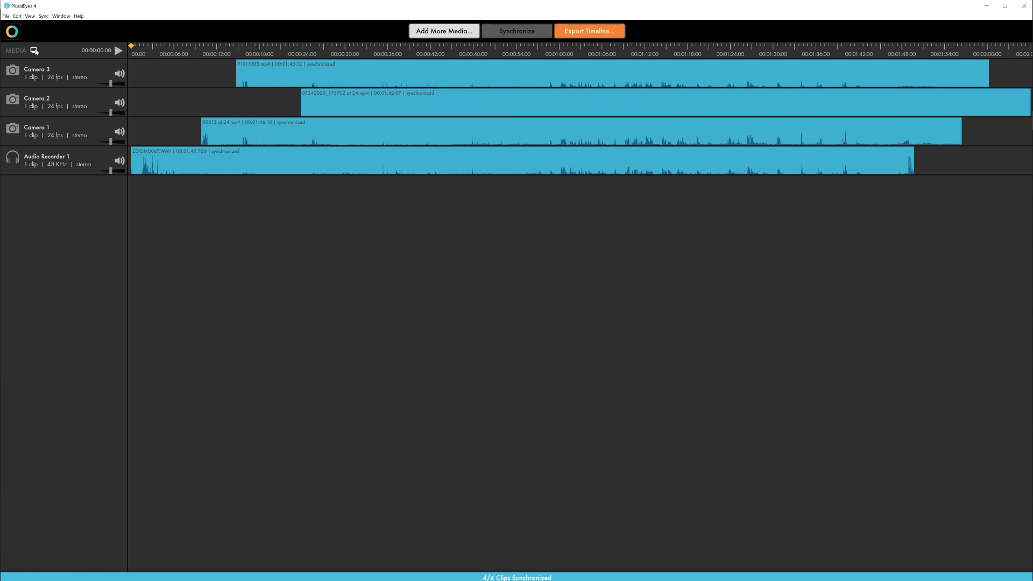
{"action": "left_click", "coordinate": [63, 78]}
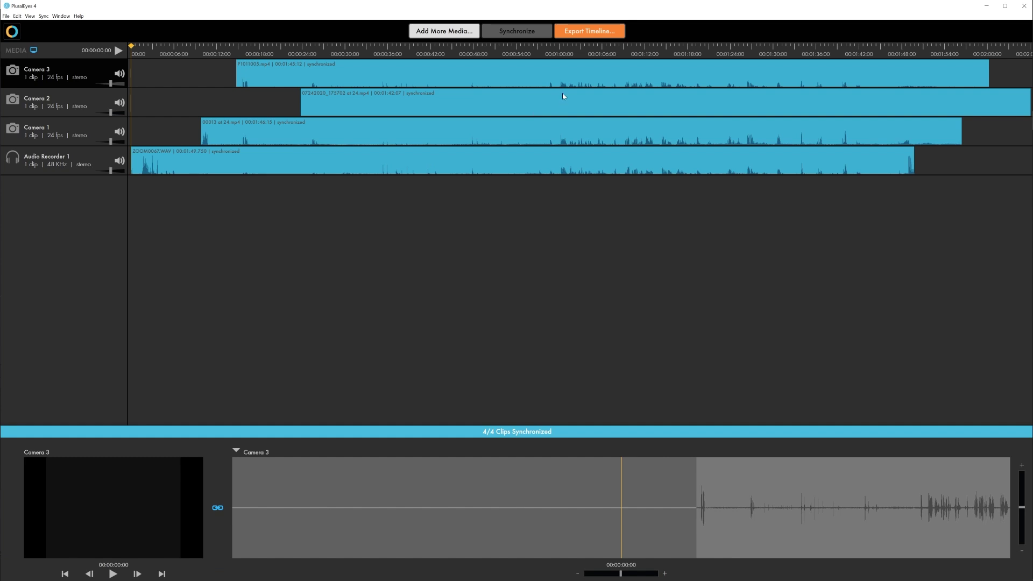
Preview the synced Camera 2 and Camera 3 clips around 58–59 seconds.
{"action": "left_click", "coordinate": [560, 101]}
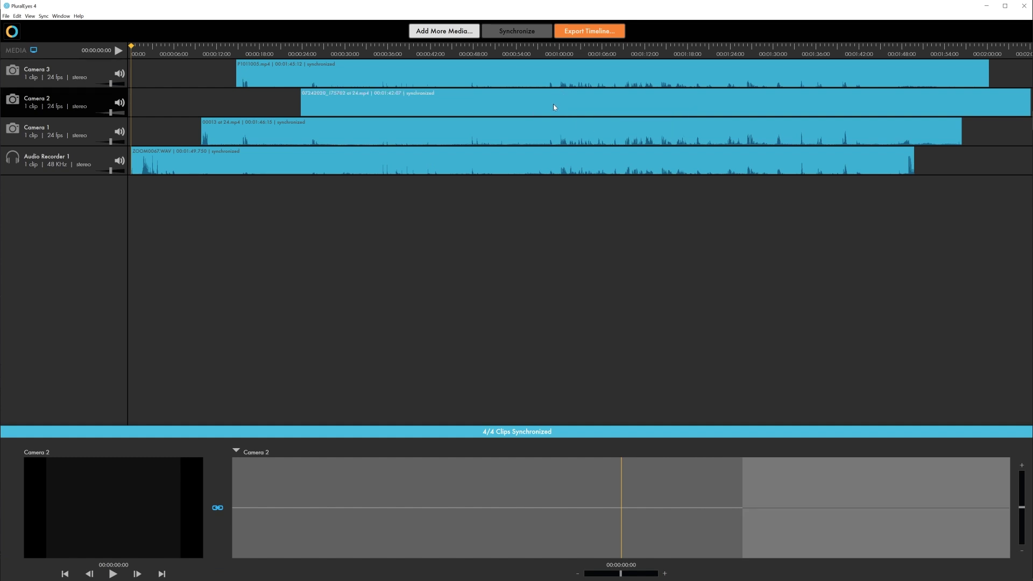
{"action": "left_click", "coordinate": [559, 82]}
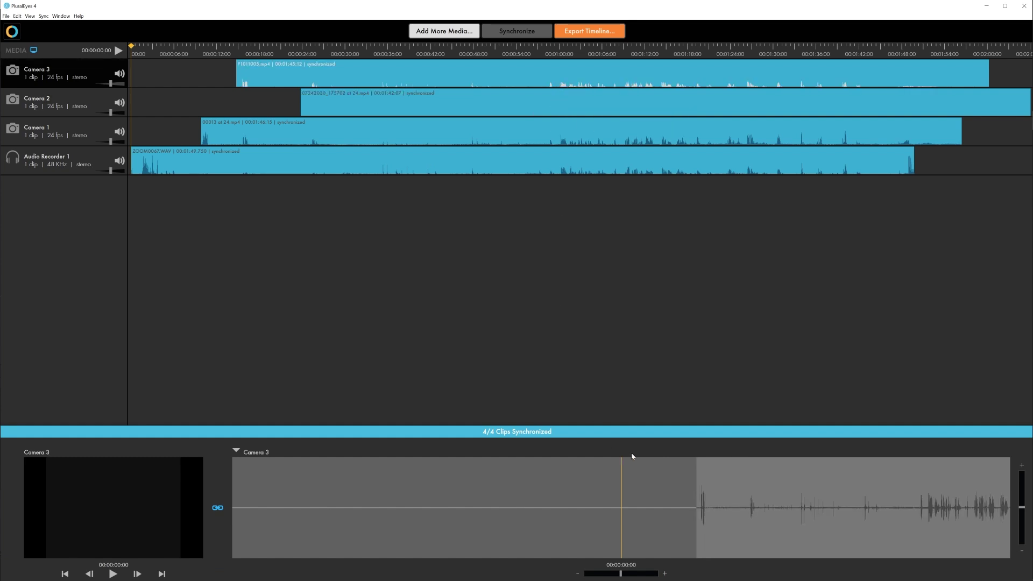
{"action": "left_click", "coordinate": [548, 49]}
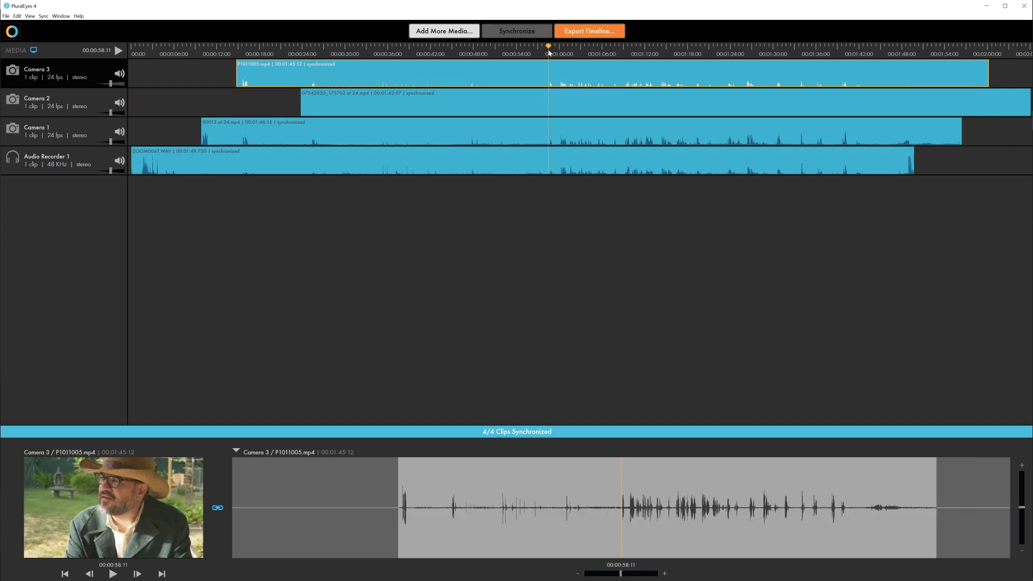
{"action": "left_click", "coordinate": [561, 109]}
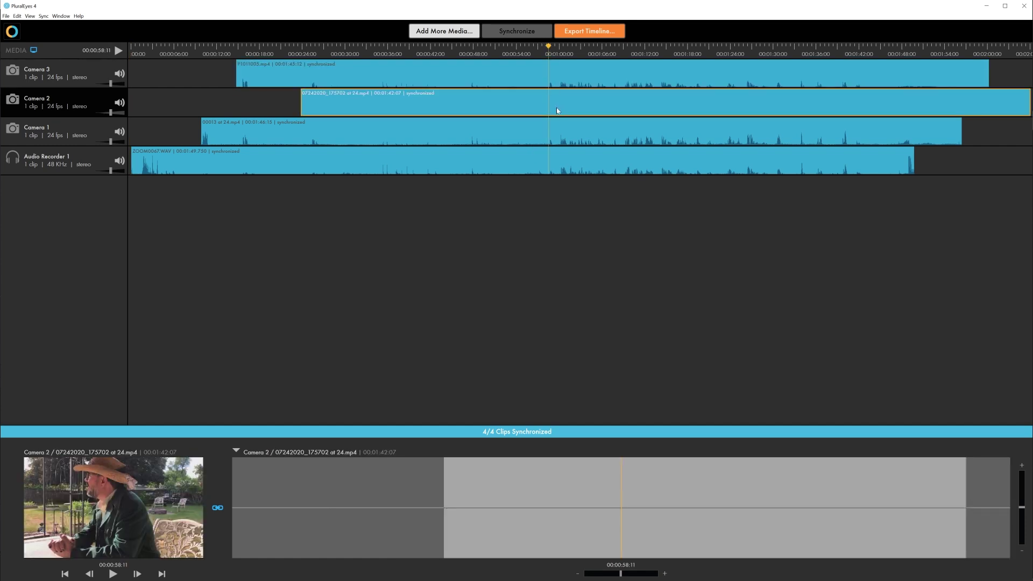
{"action": "left_click_drag", "start_coordinate": [549, 48], "coordinate": [561, 48]}
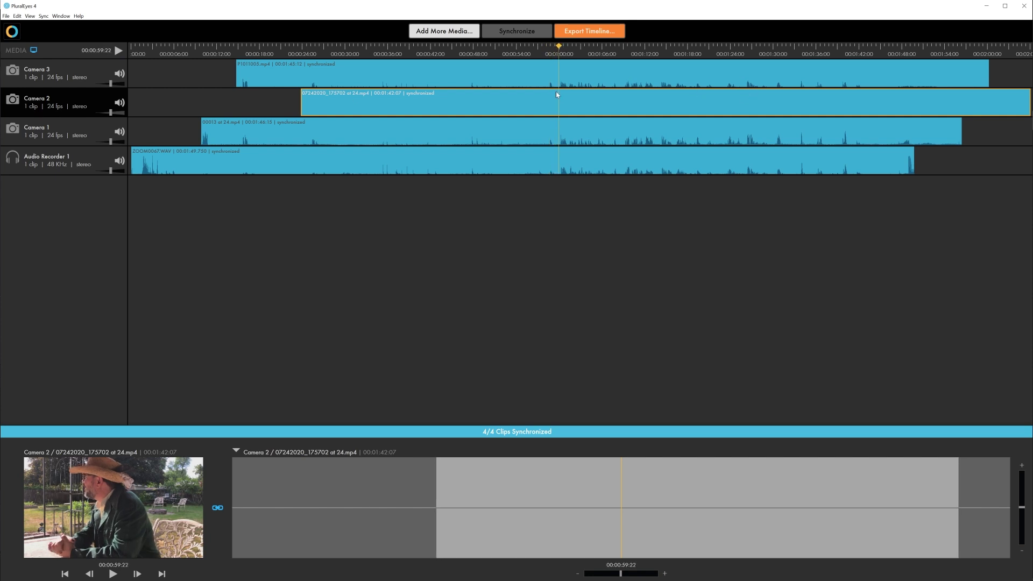
Mute all three cameras, then play Camera 2 alone against the recorder audio.
{"action": "left_click", "coordinate": [119, 74]}
{"action": "left_click", "coordinate": [119, 103]}
{"action": "left_click", "coordinate": [119, 132]}
{"action": "left_click", "coordinate": [119, 101]}
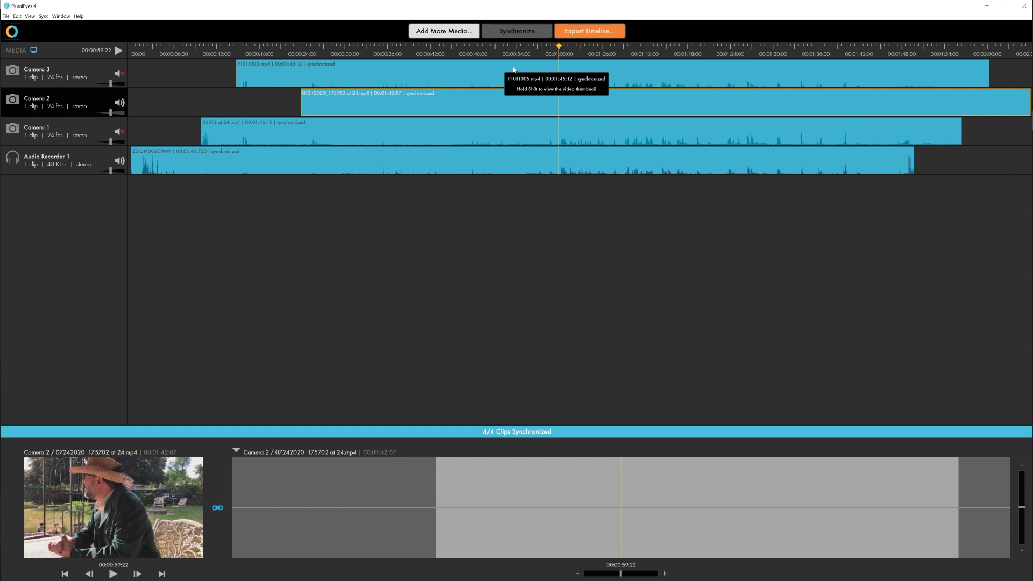
{"action": "key", "text": "space"}
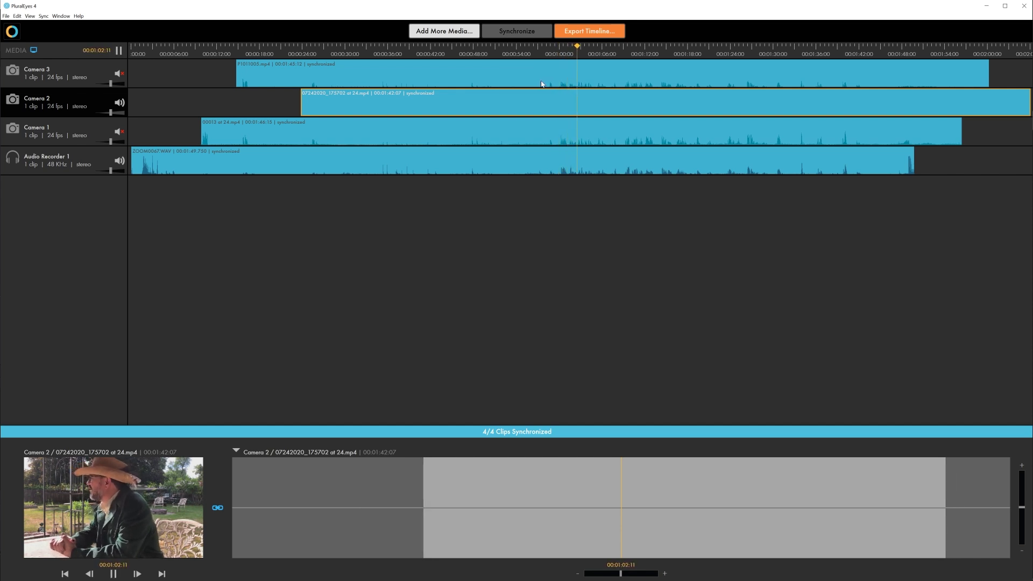
{"action": "key", "text": "space"}
Mute Camera 2, unmute Camera 3, and play it against the recorder from about 59 seconds.
{"action": "left_click", "coordinate": [119, 103]}
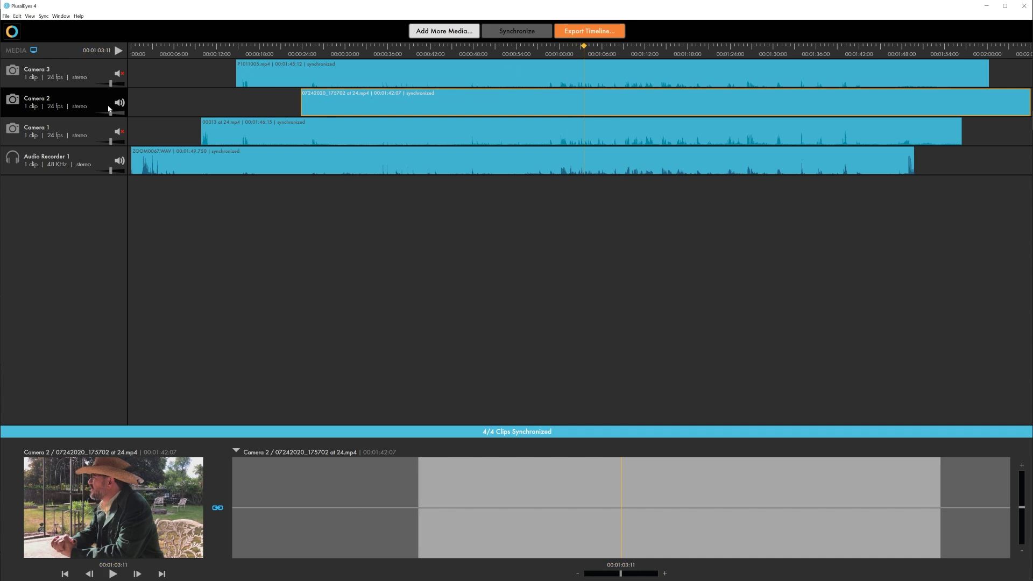
{"action": "left_click", "coordinate": [558, 74]}
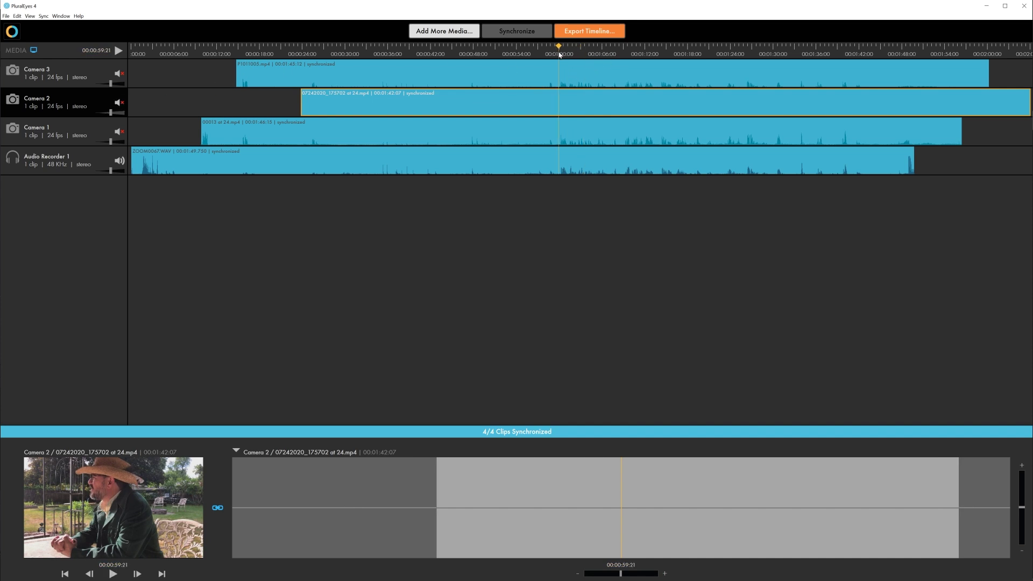
{"action": "left_click", "coordinate": [119, 74]}
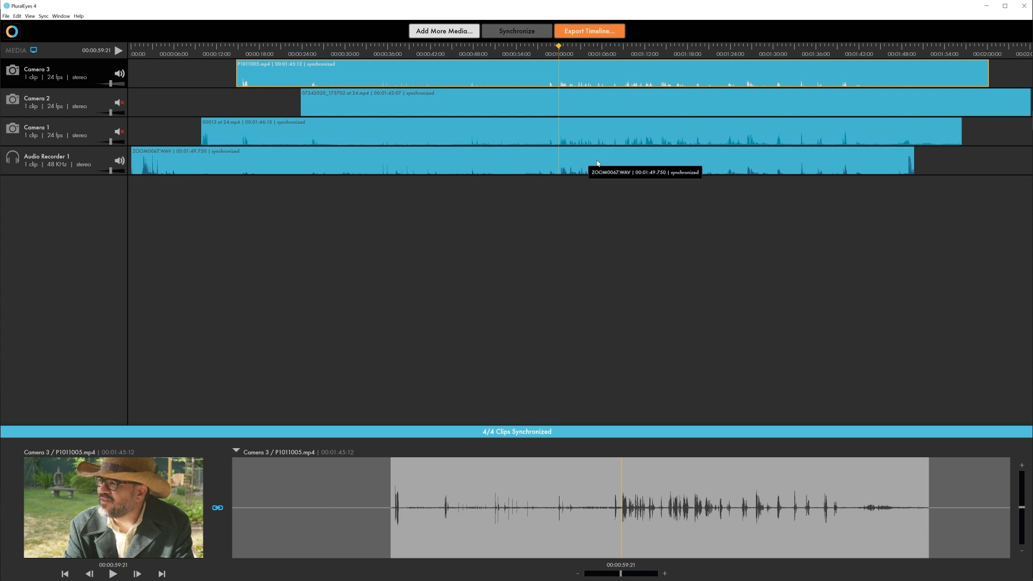
{"action": "key", "text": "space"}
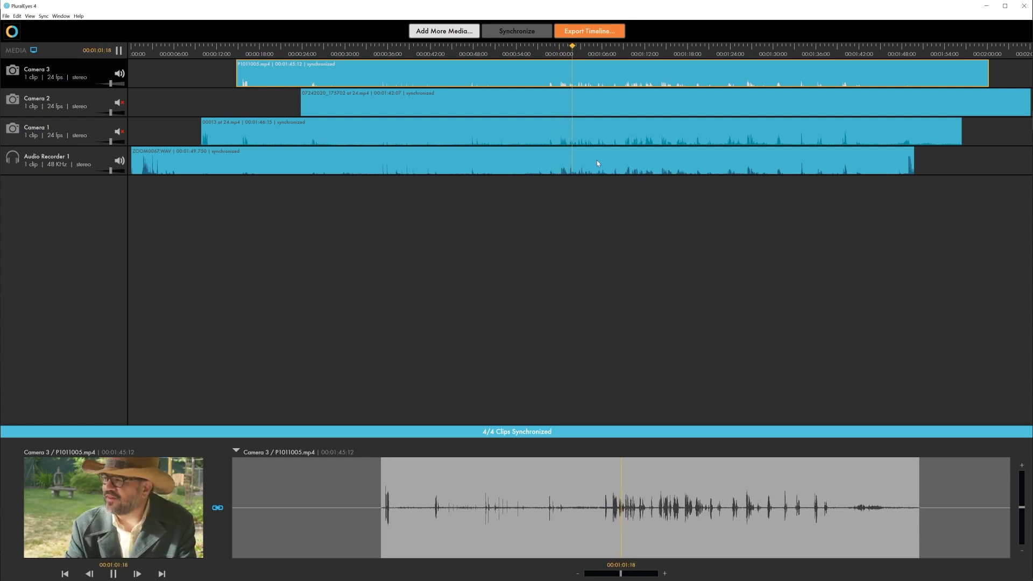
{"action": "key", "text": "space"}
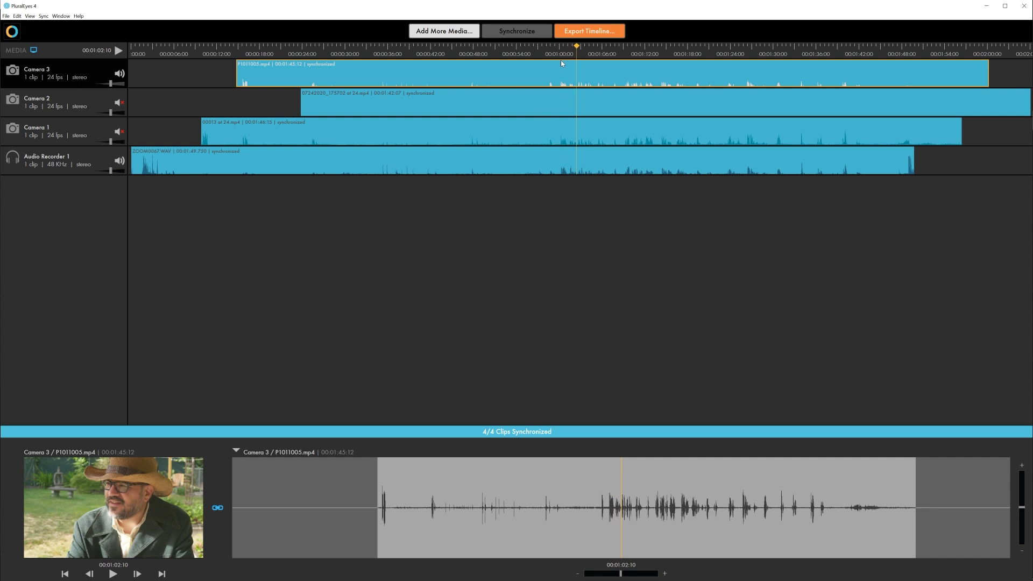
Open the Export Timeline settings and its Save to File location dialog.
{"action": "left_click", "coordinate": [569, 34]}
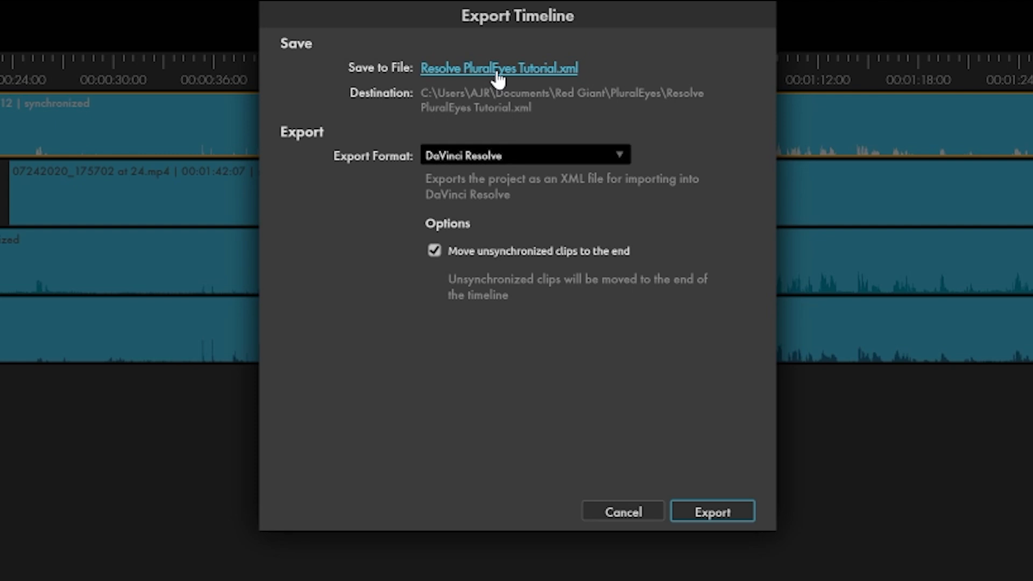
{"action": "left_click", "coordinate": [496, 70]}
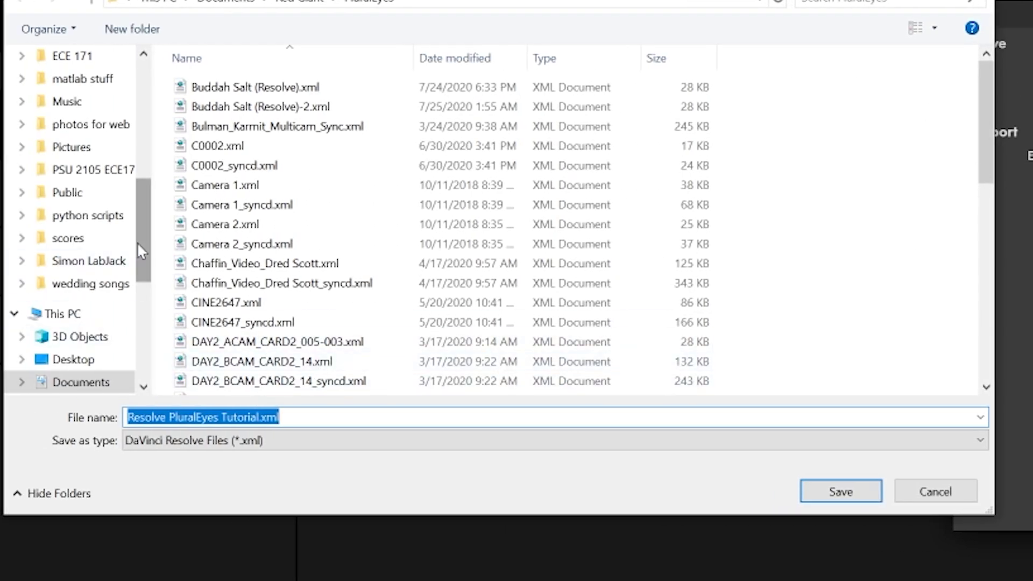
Browse to 1TB SSD (G:) > Video Projects > Resolve Tutorial.
{"action": "scroll", "coordinate": [133, 293], "scroll_direction": "down", "scroll_amount": 2}
{"action": "scroll", "coordinate": [133, 293], "scroll_direction": "down", "scroll_amount": 3}
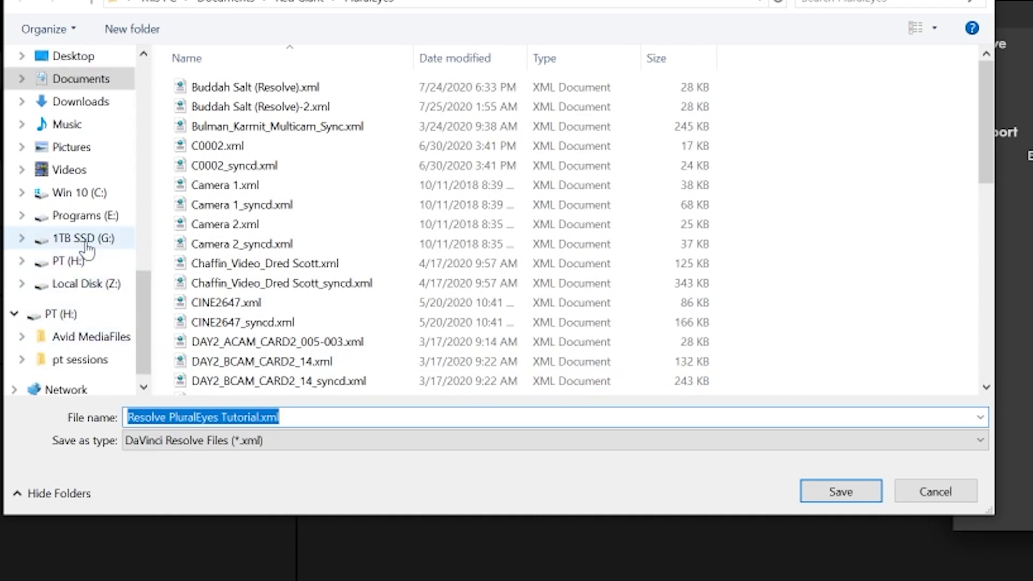
{"action": "left_click", "coordinate": [85, 241]}
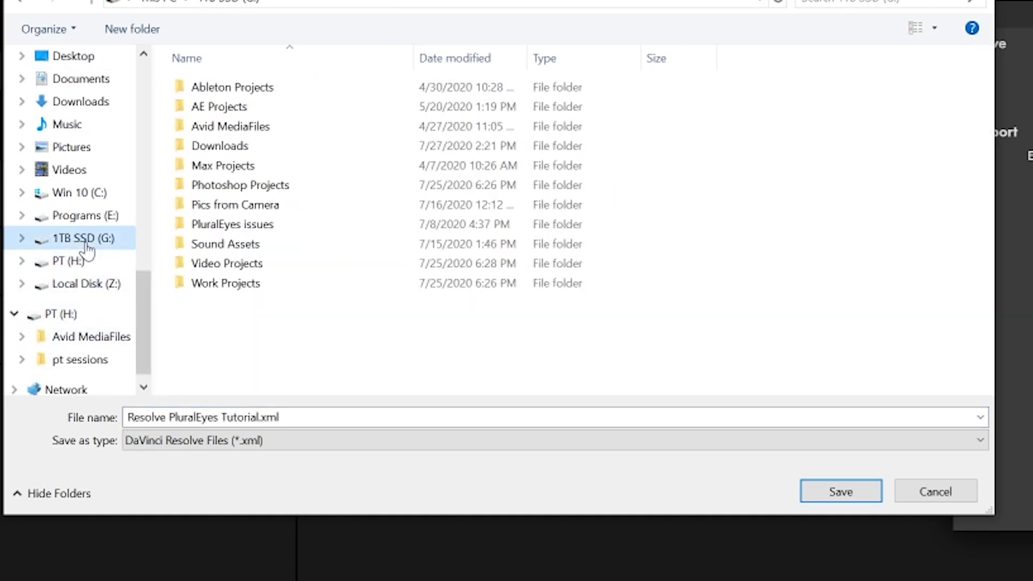
{"action": "double_click", "coordinate": [201, 265]}
{"action": "double_click", "coordinate": [229, 90]}
Name the export 'Resolve PluralEyes Tutorial sync.xml' based on the existing file and confirm.
{"action": "left_click", "coordinate": [231, 112]}
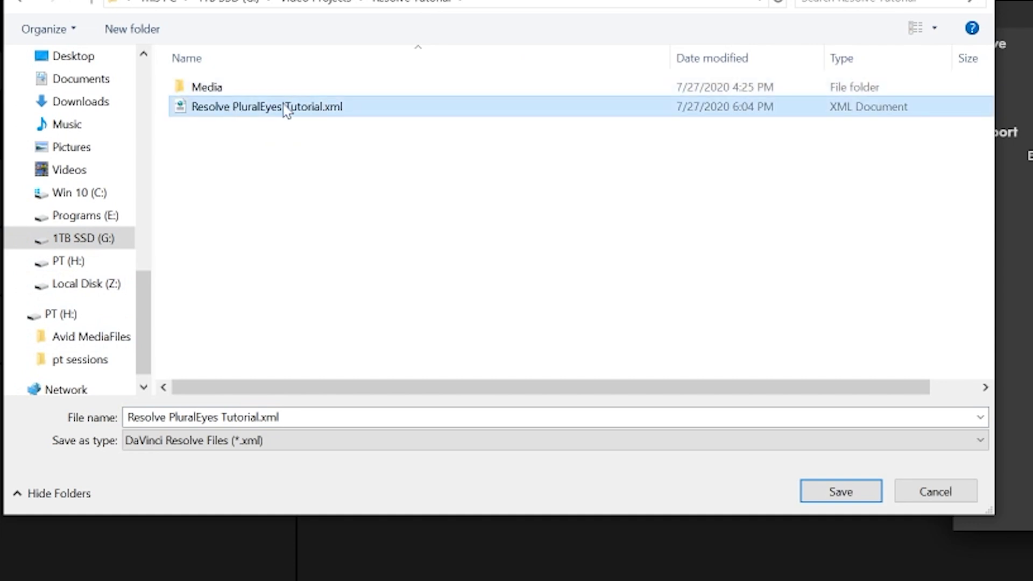
{"action": "key", "text": "Tab"}
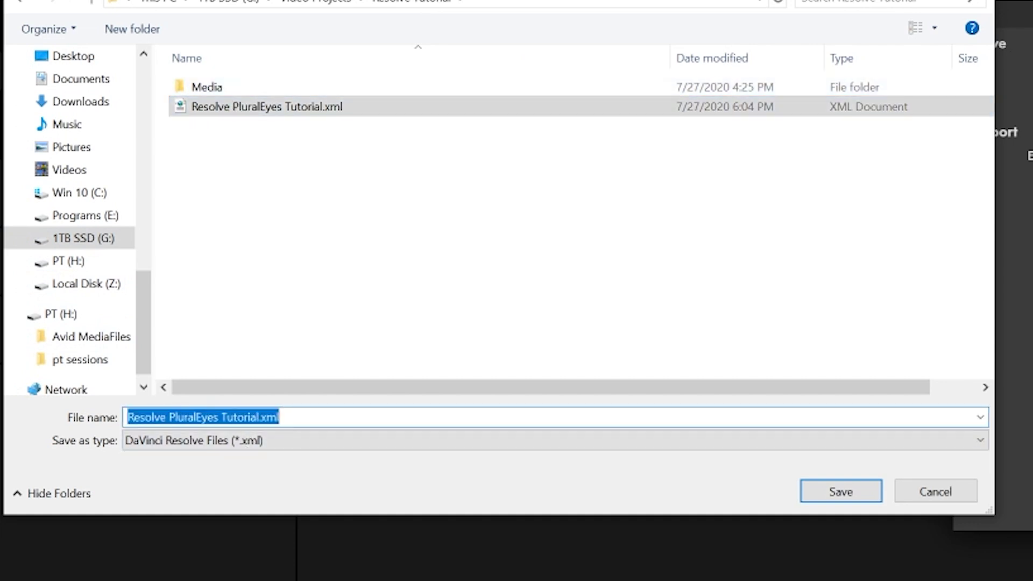
{"action": "key", "text": "End"}
{"action": "key", "text": "BackSpace"}
{"action": "key", "text": "BackSpace"}
{"action": "key", "text": "BackSpace"}
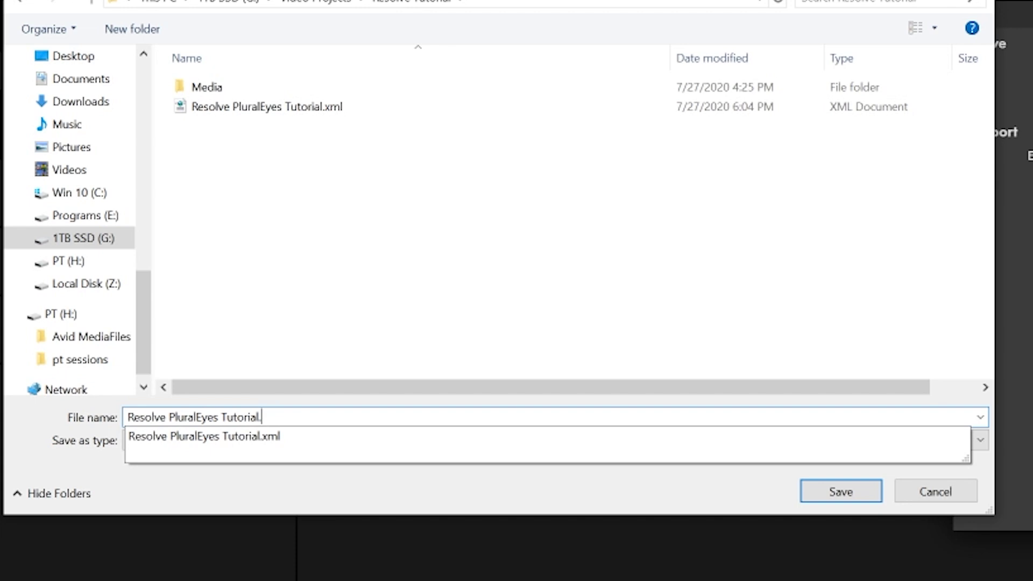
{"action": "key", "text": "BackSpace"}
{"action": "type", "text": "sync"}
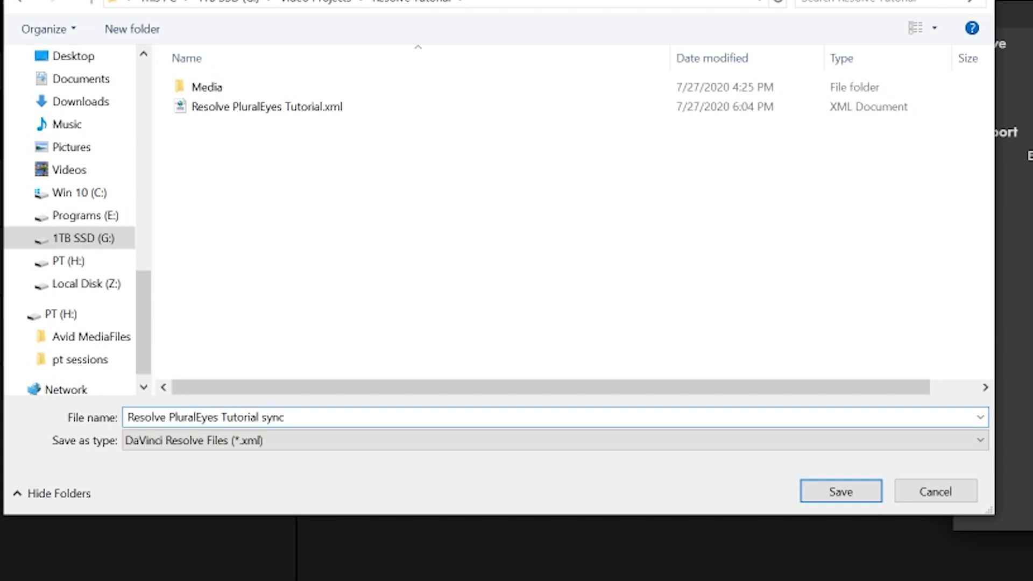
{"action": "key", "text": "Return"}
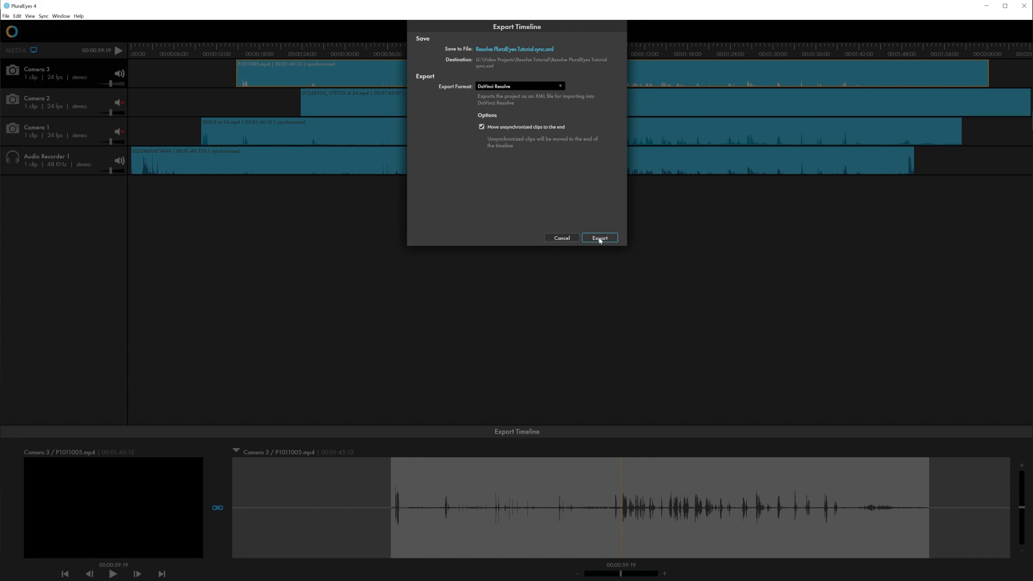
Export Resolve PluralEyes Tutorial sync.xml in DaVinci Resolve format.
{"action": "left_click", "coordinate": [599, 237]}
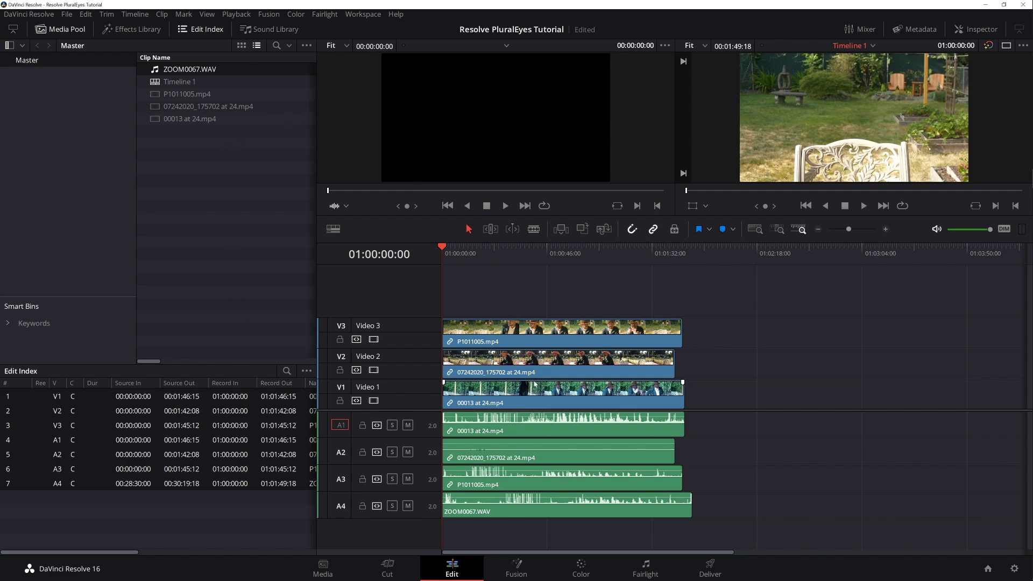
Open File > Import Timeline > Import AAF, EDL, XML after checking the media pool menu first.
{"action": "right_click", "coordinate": [182, 174]}
{"action": "mouse_move", "coordinate": [207, 180]}
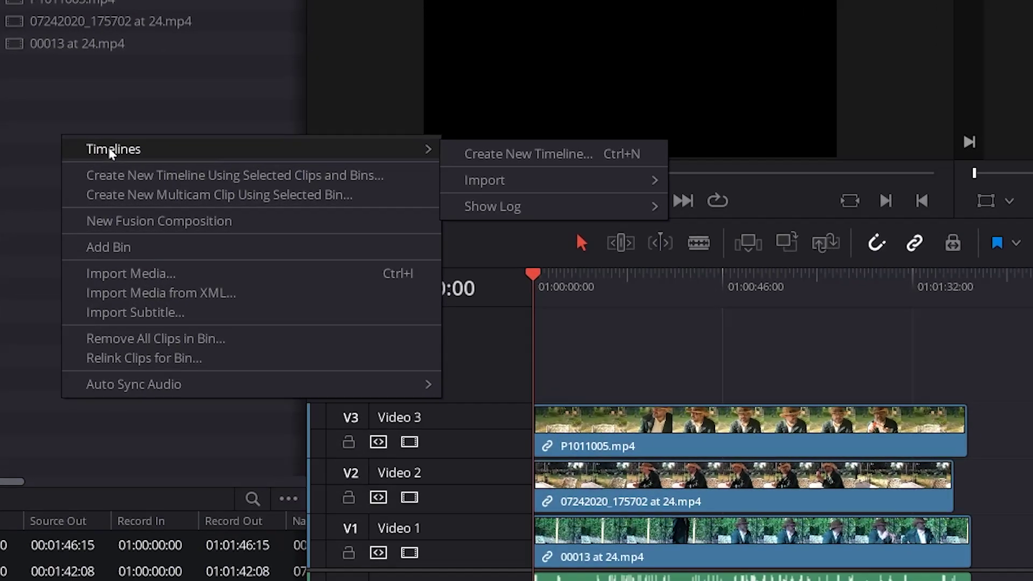
{"action": "mouse_move", "coordinate": [623, 161]}
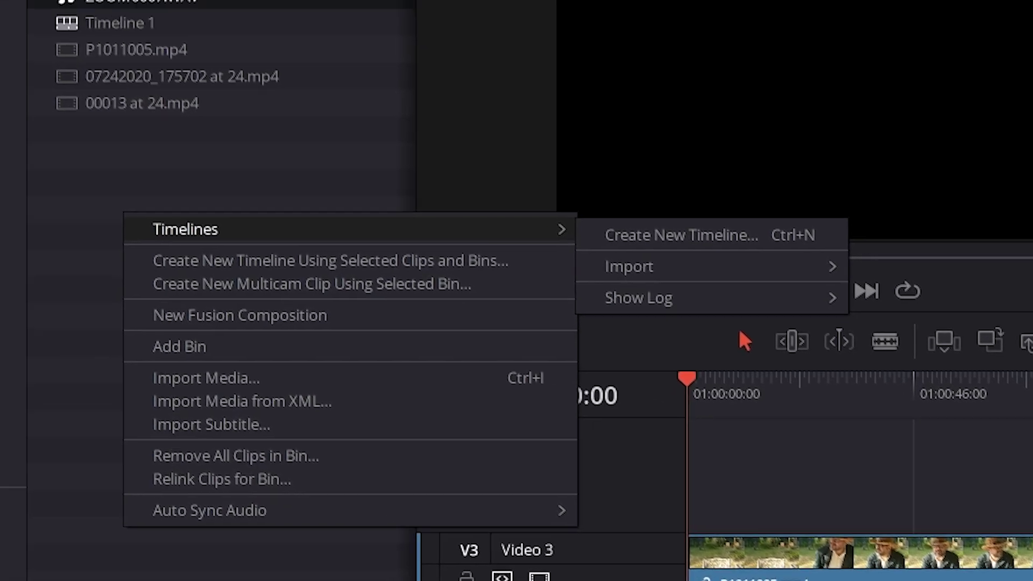
{"action": "left_click", "coordinate": [41, 11]}
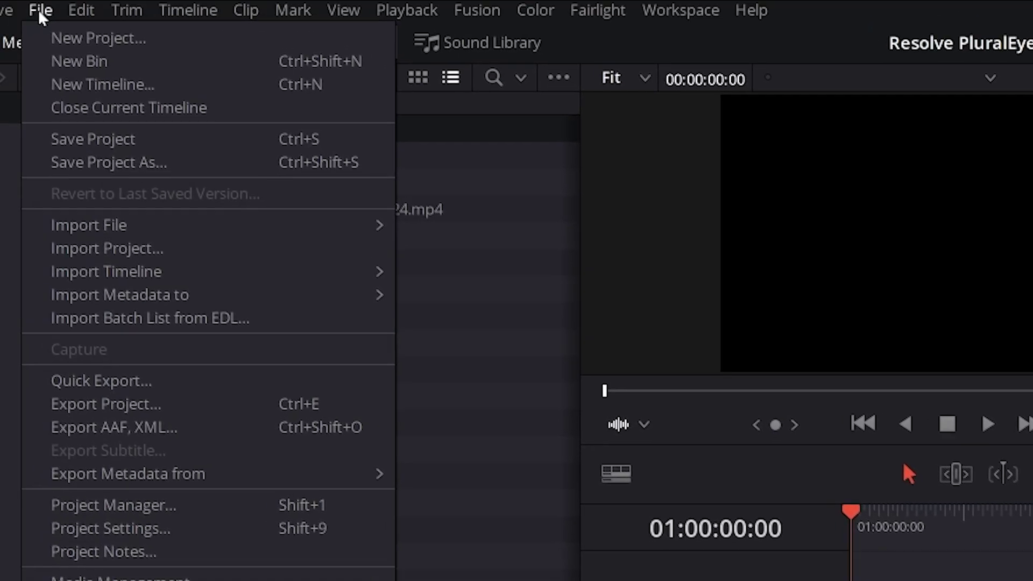
{"action": "mouse_move", "coordinate": [92, 275]}
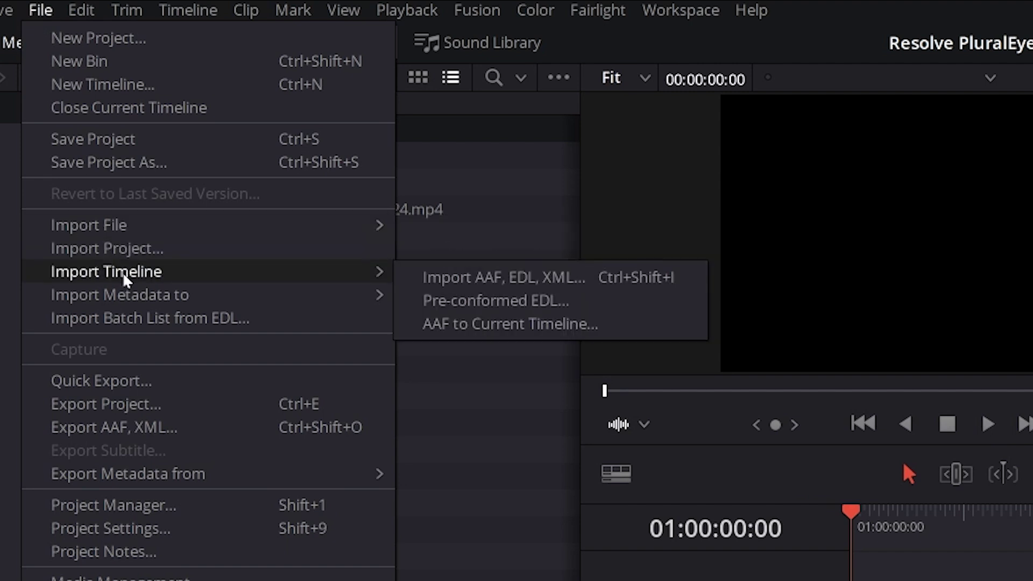
{"action": "left_click", "coordinate": [521, 288]}
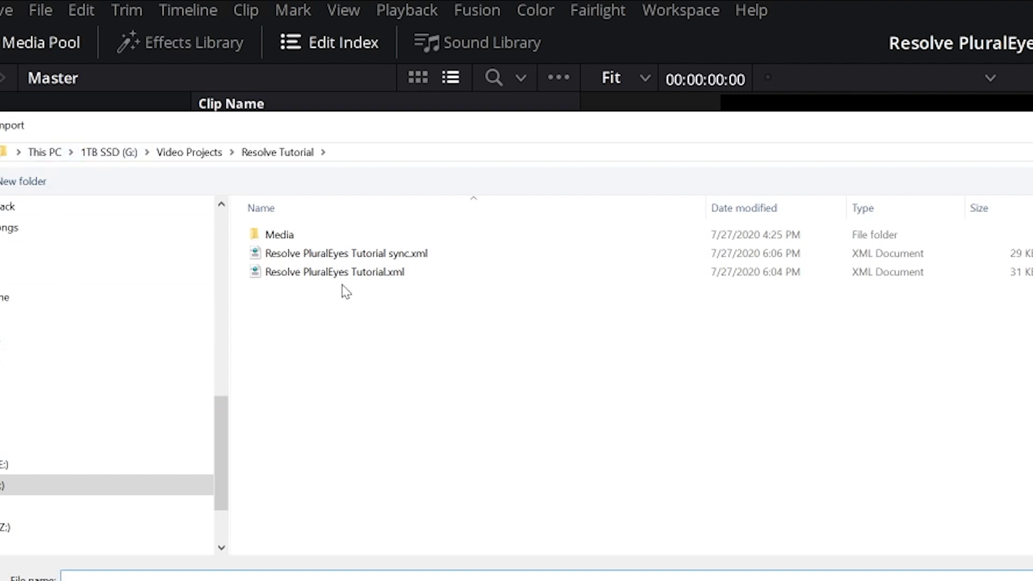
Load Resolve PluralEyes Tutorial sync.xml and accept the default Load XML settings.
{"action": "double_click", "coordinate": [337, 254]}
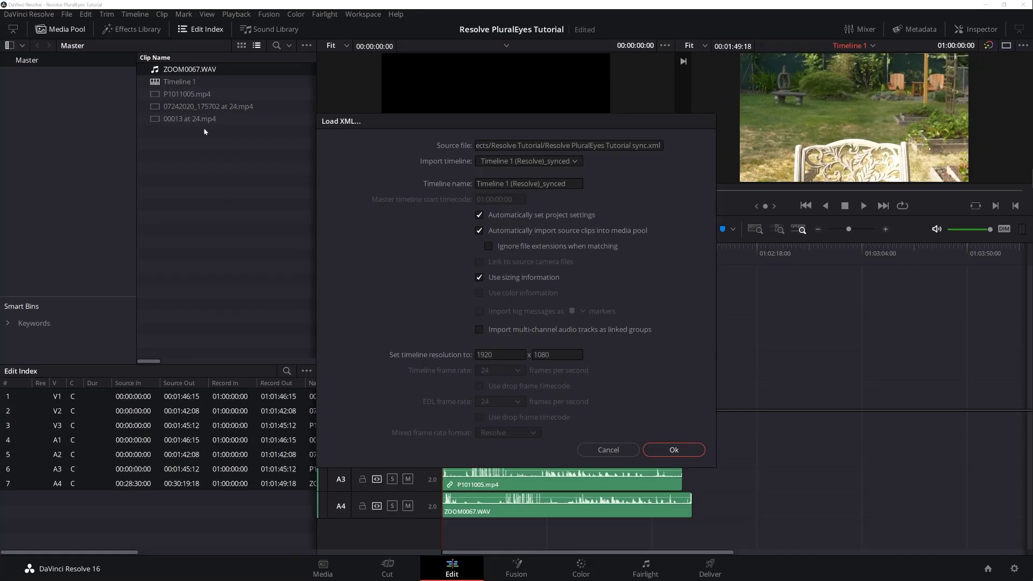
{"action": "left_click", "coordinate": [670, 449]}
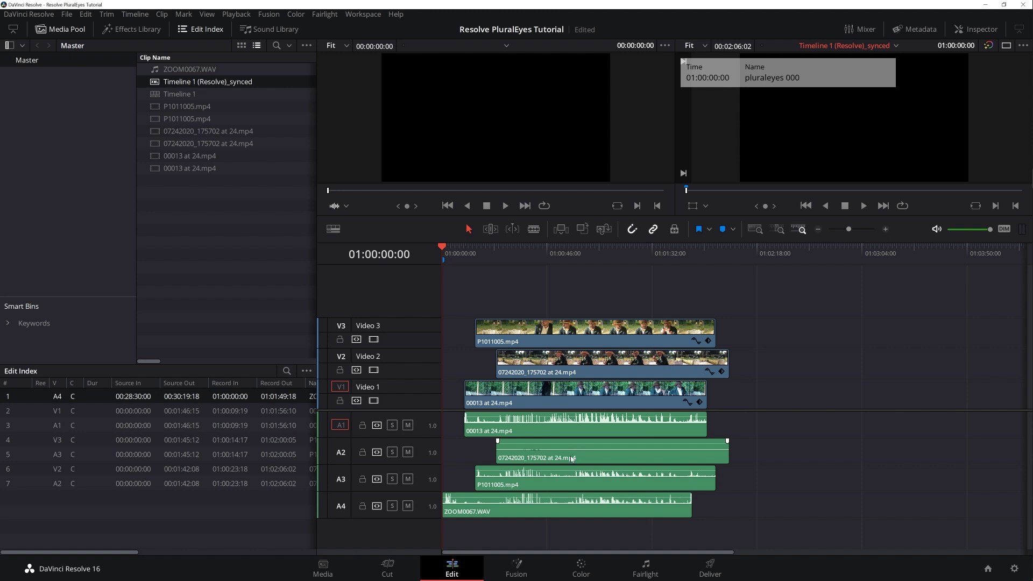
Mute camera audio tracks A1, A2 and A3, with the playhead near 56 seconds.
{"action": "left_click", "coordinate": [564, 249]}
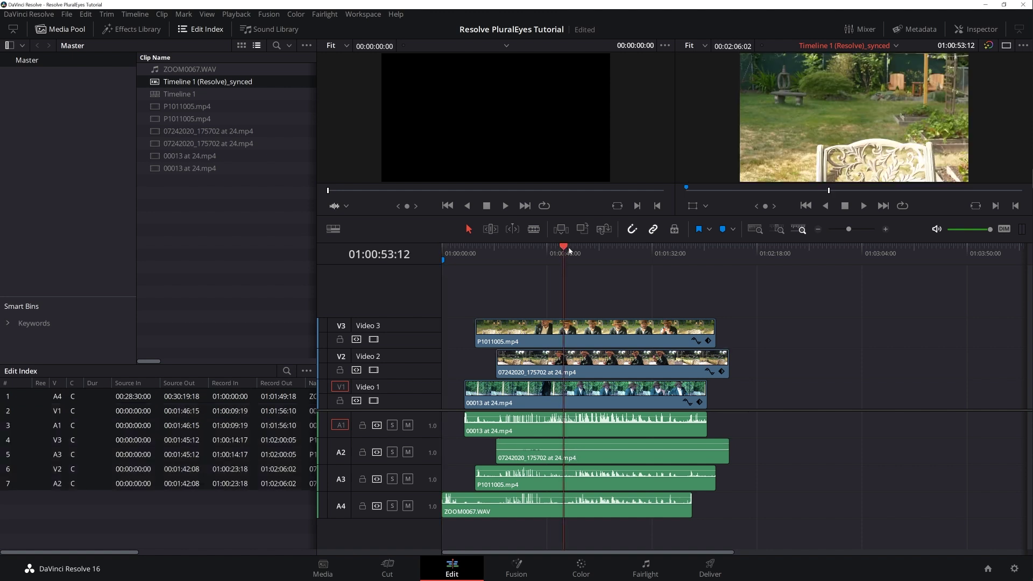
{"action": "left_click", "coordinate": [570, 249]}
{"action": "left_click", "coordinate": [408, 425]}
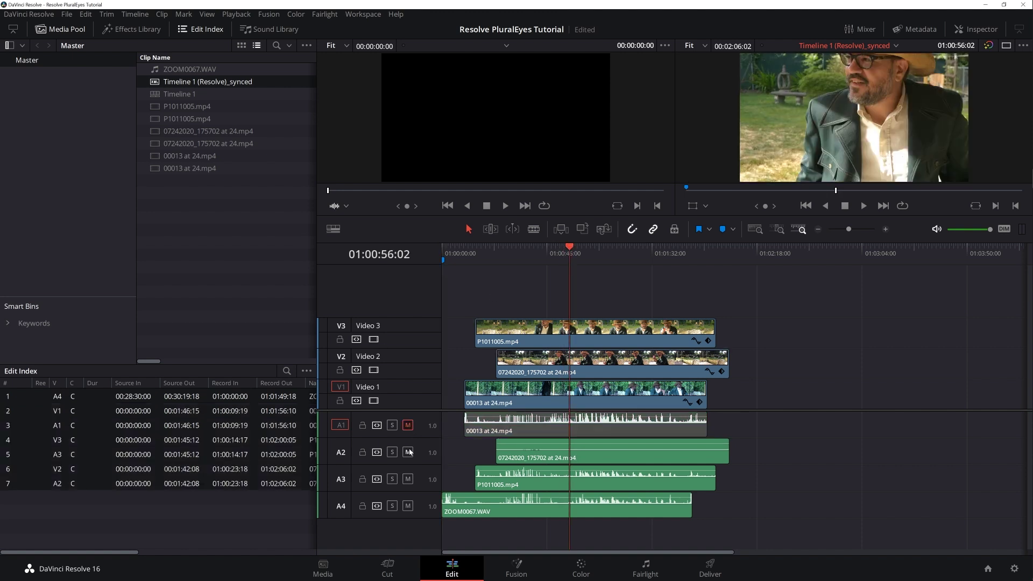
{"action": "left_click", "coordinate": [407, 452]}
{"action": "left_click", "coordinate": [408, 479]}
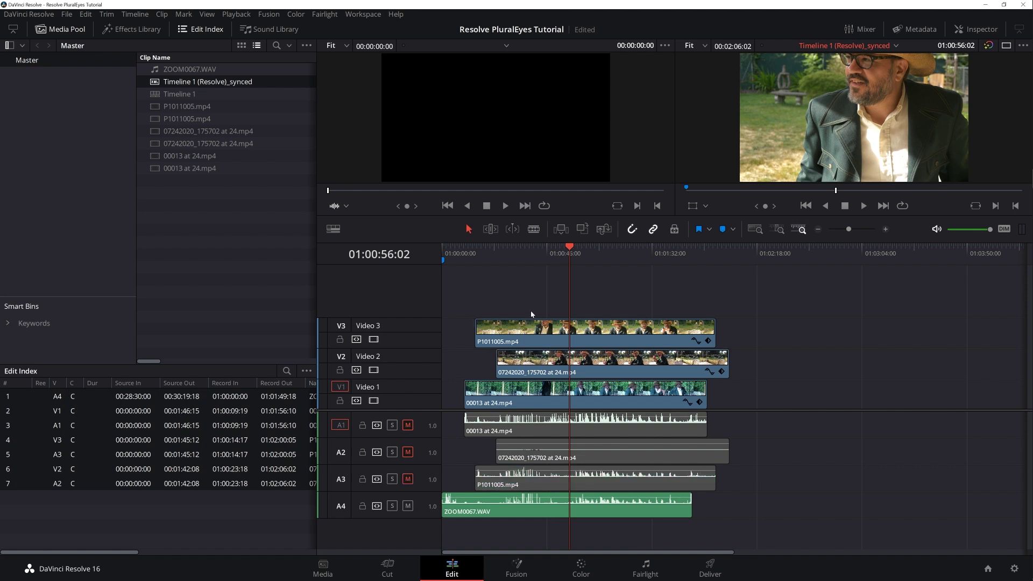
Play the synced timeline from about 59 seconds with only ZOOM0067.WAV audible.
{"action": "left_click", "coordinate": [571, 249]}
{"action": "left_click_drag", "start_coordinate": [573, 248], "coordinate": [579, 247]}
{"action": "key", "text": "space"}
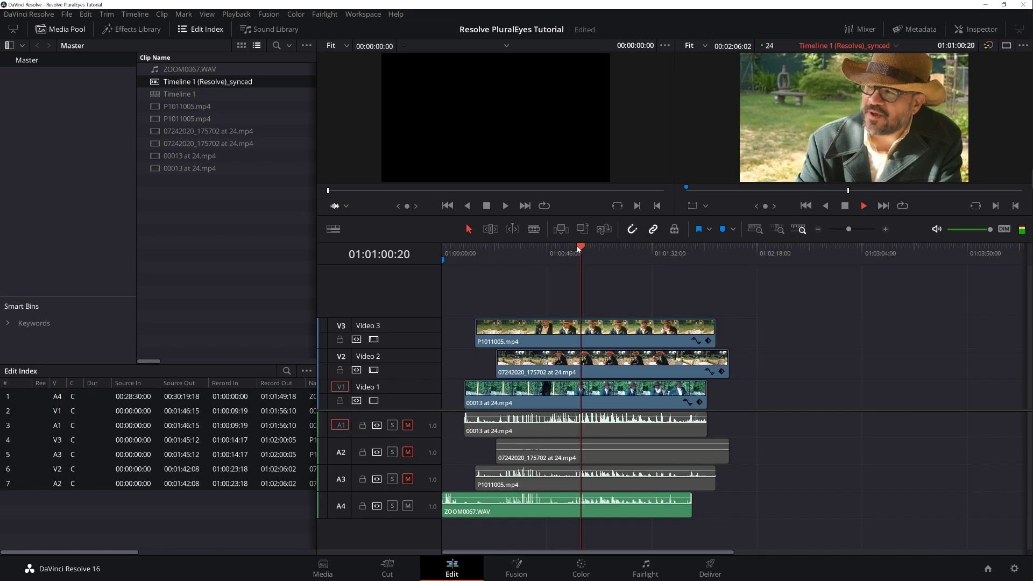